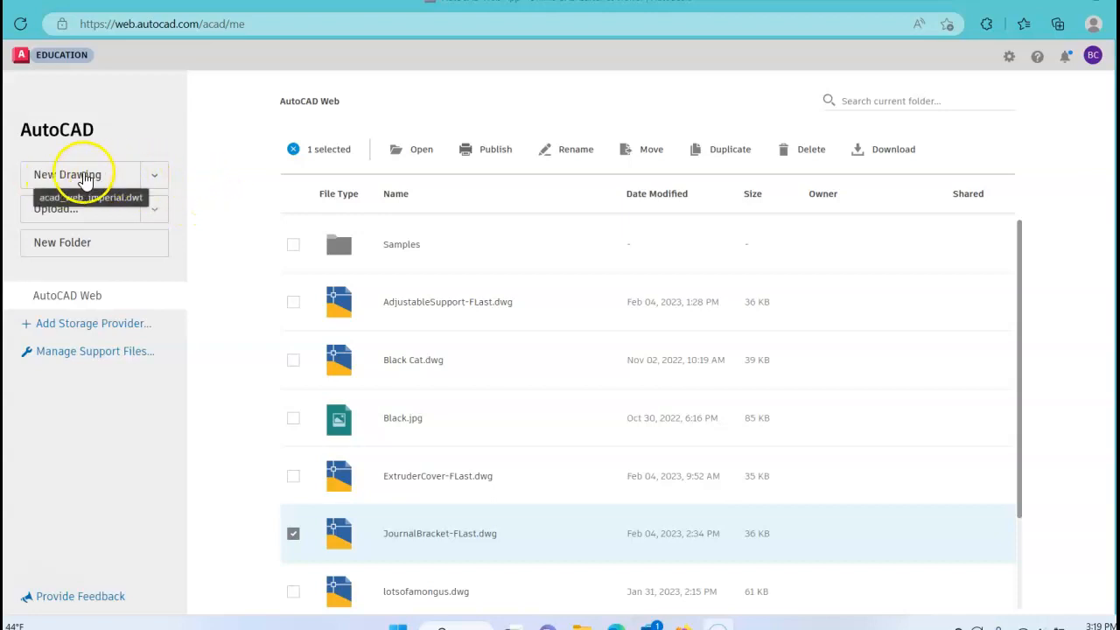
Create a new drawing from the acad_web_imperial.dwt template
{"action": "left_click", "coordinate": [156, 178]}
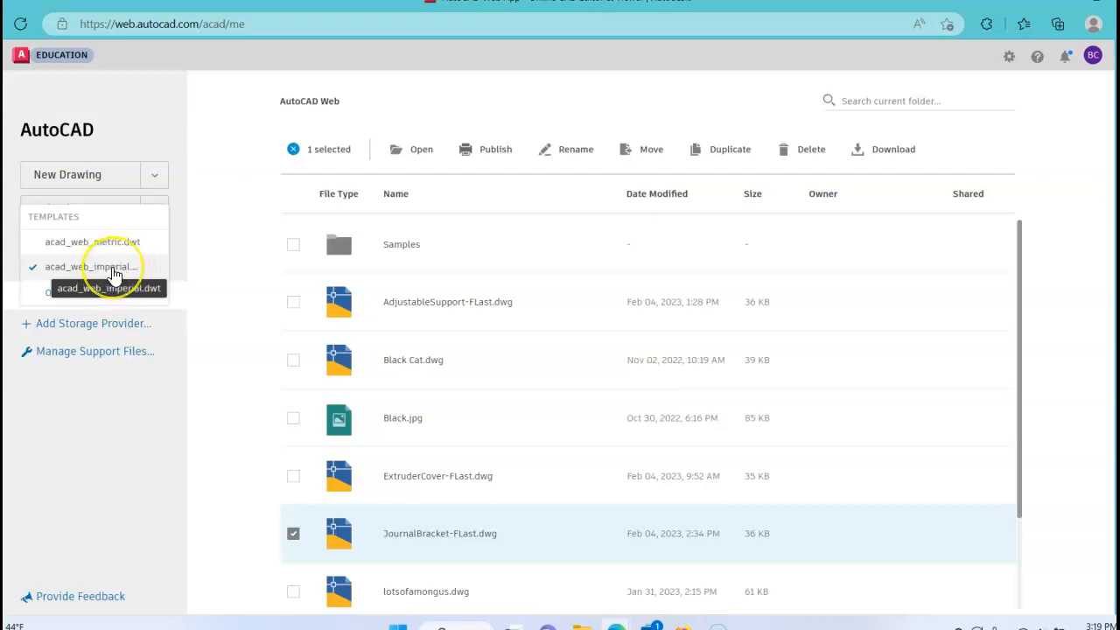
{"action": "left_click", "coordinate": [113, 274]}
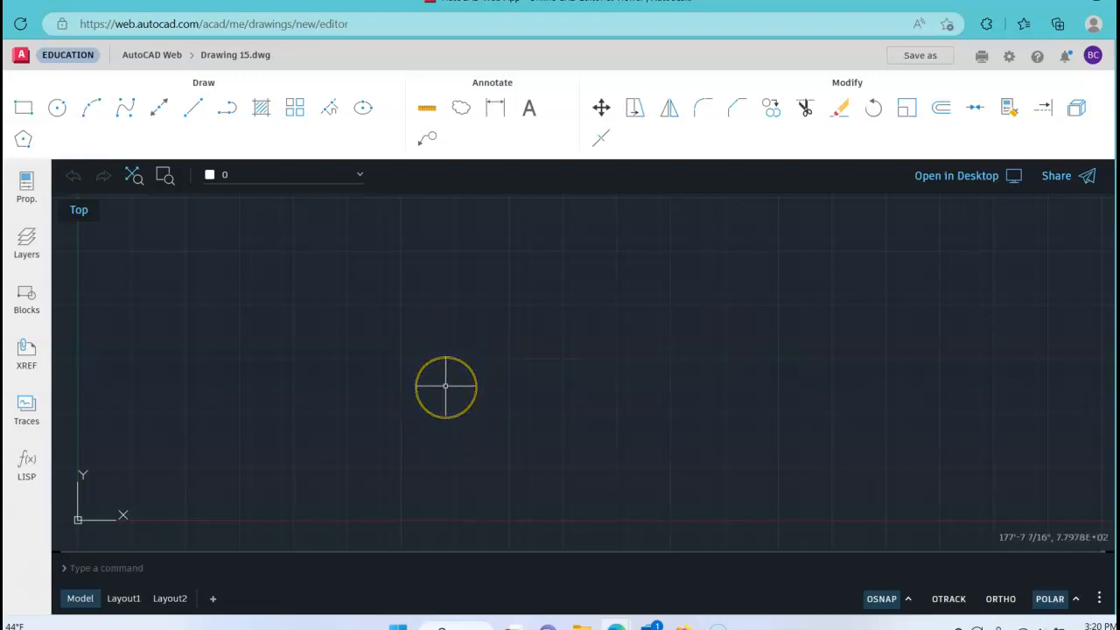
Set the drawing's linear units format to Decimal with a precision of 0.000
{"action": "type", "text": "unit"}
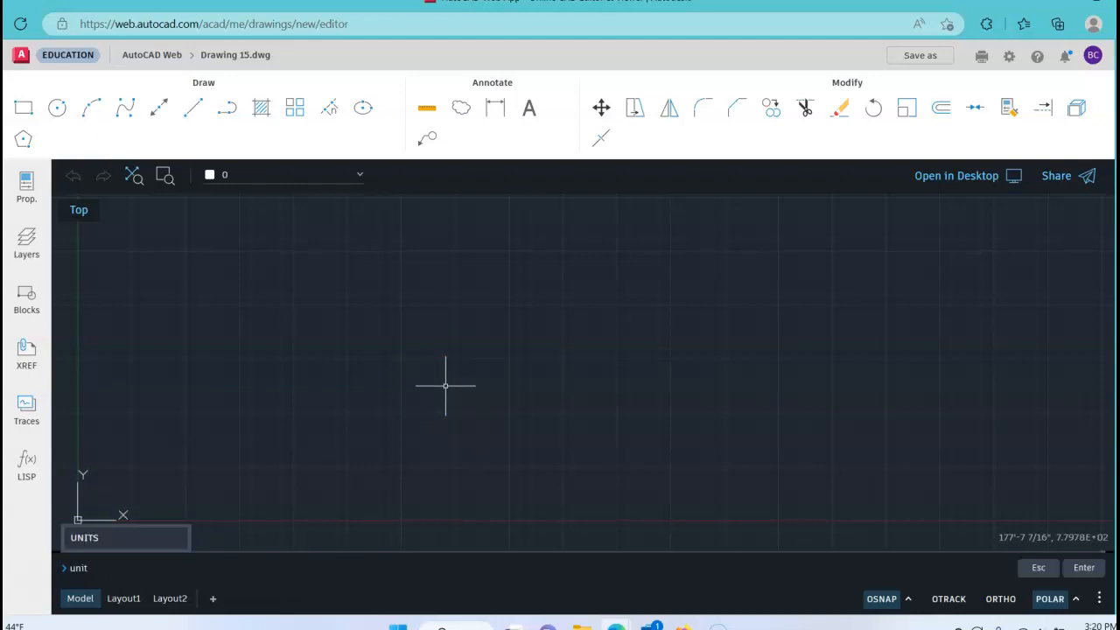
{"action": "key", "text": "Return"}
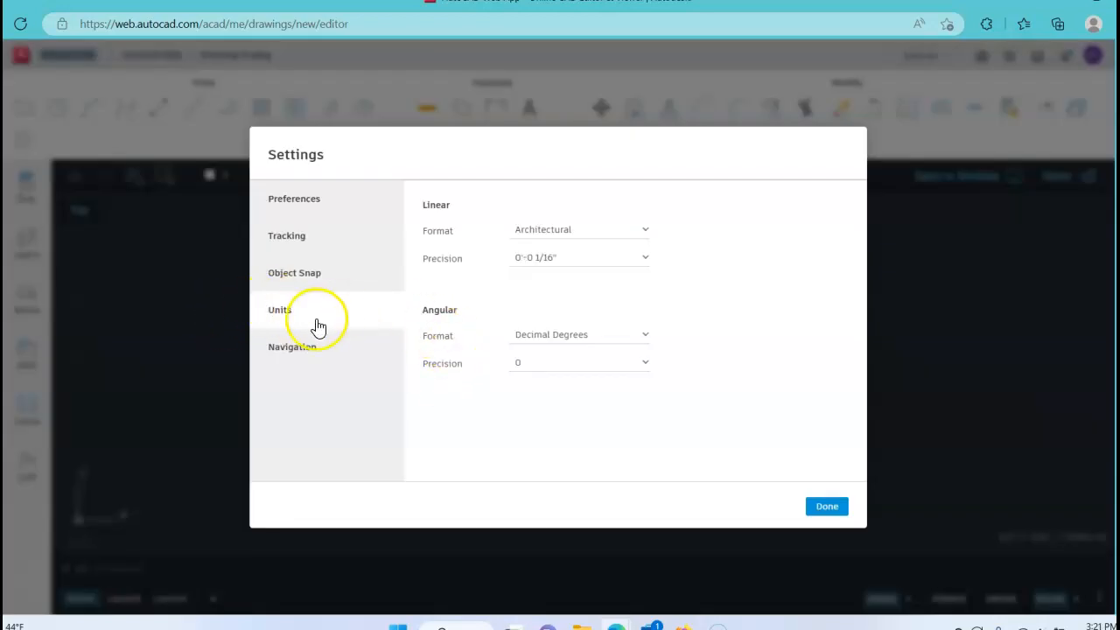
{"action": "left_click", "coordinate": [611, 238]}
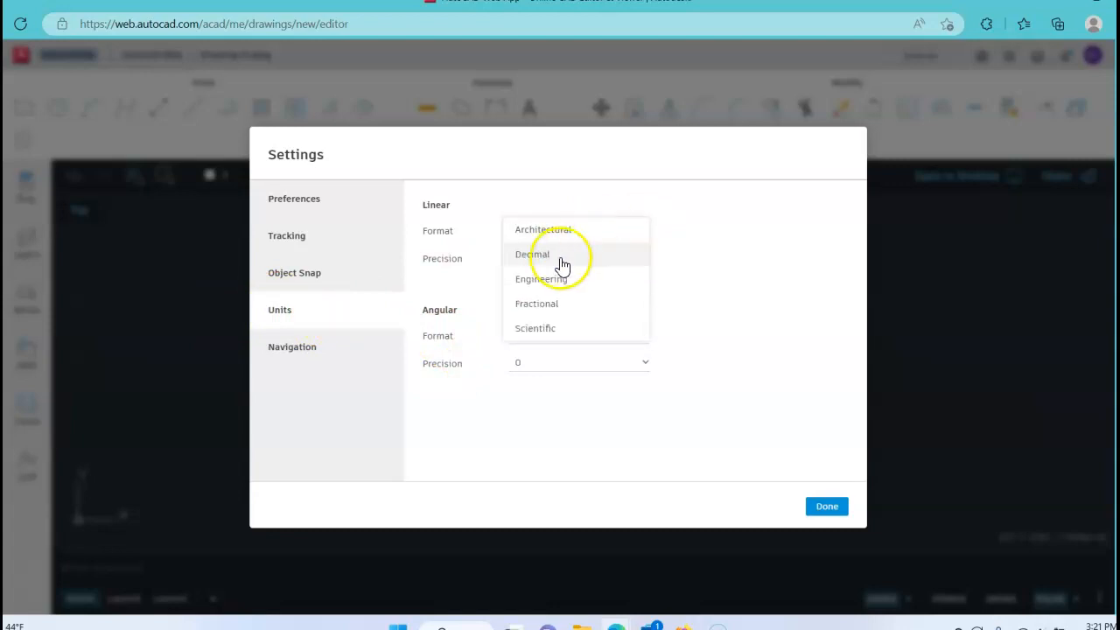
{"action": "left_click", "coordinate": [548, 258]}
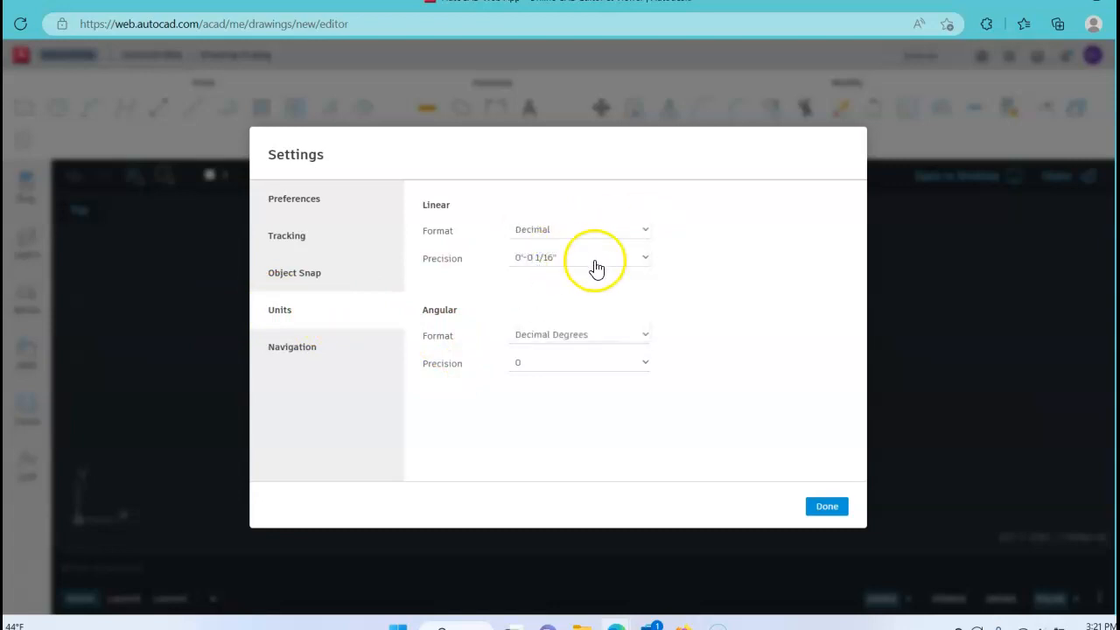
{"action": "left_click", "coordinate": [560, 261]}
{"action": "left_click", "coordinate": [565, 234]}
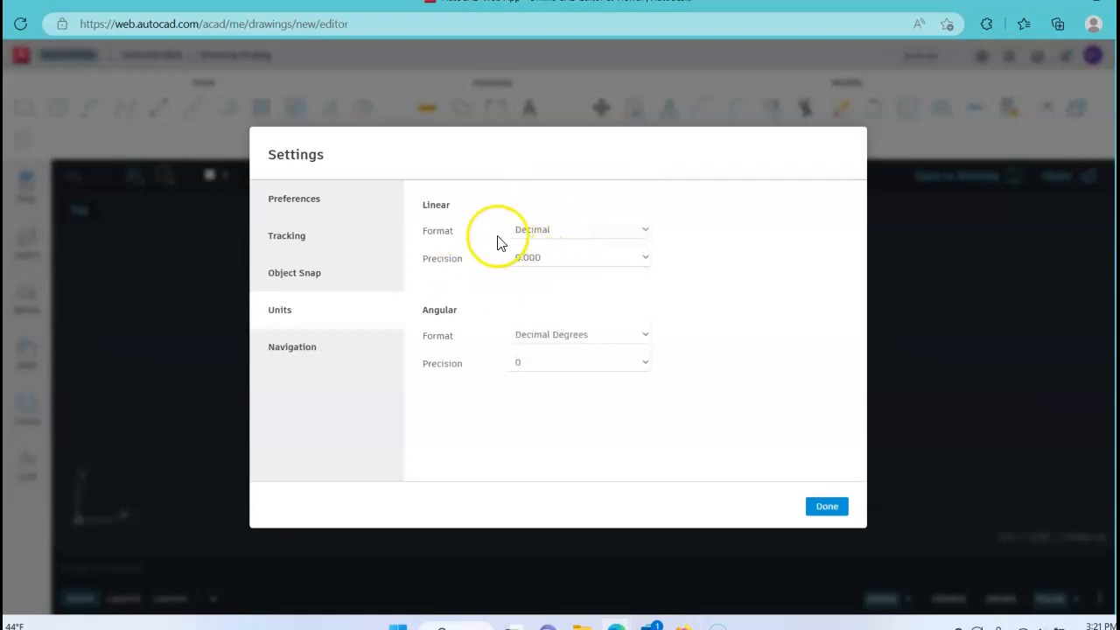
Enable the Center object snap and disable the Intersection and Quadrant snaps, keeping Endpoint enabled
{"action": "left_click", "coordinate": [292, 279]}
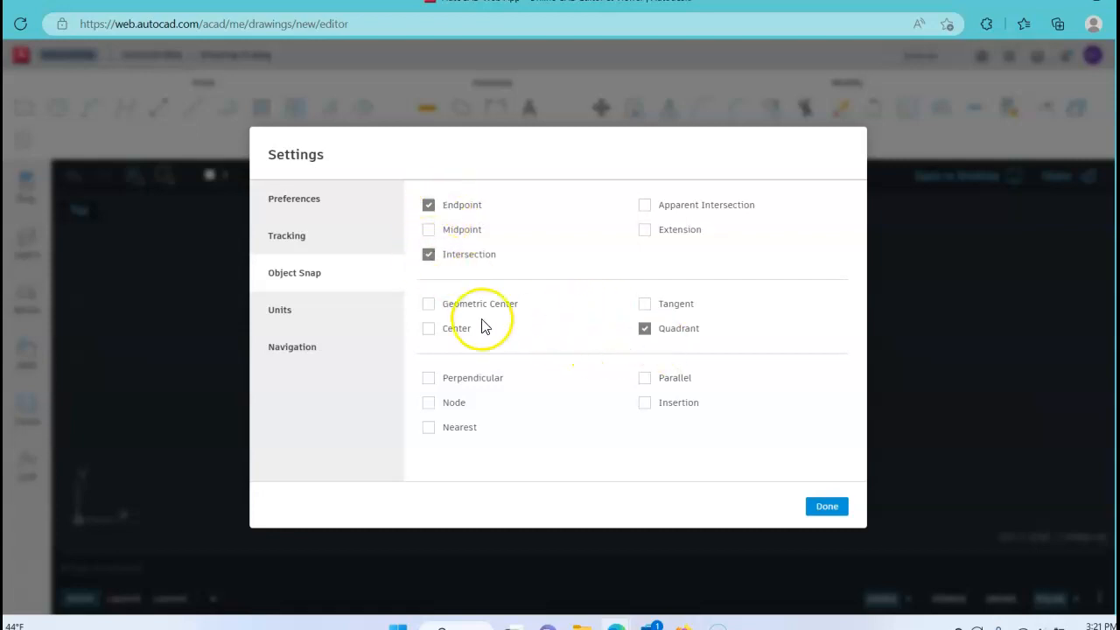
{"action": "left_click", "coordinate": [428, 328]}
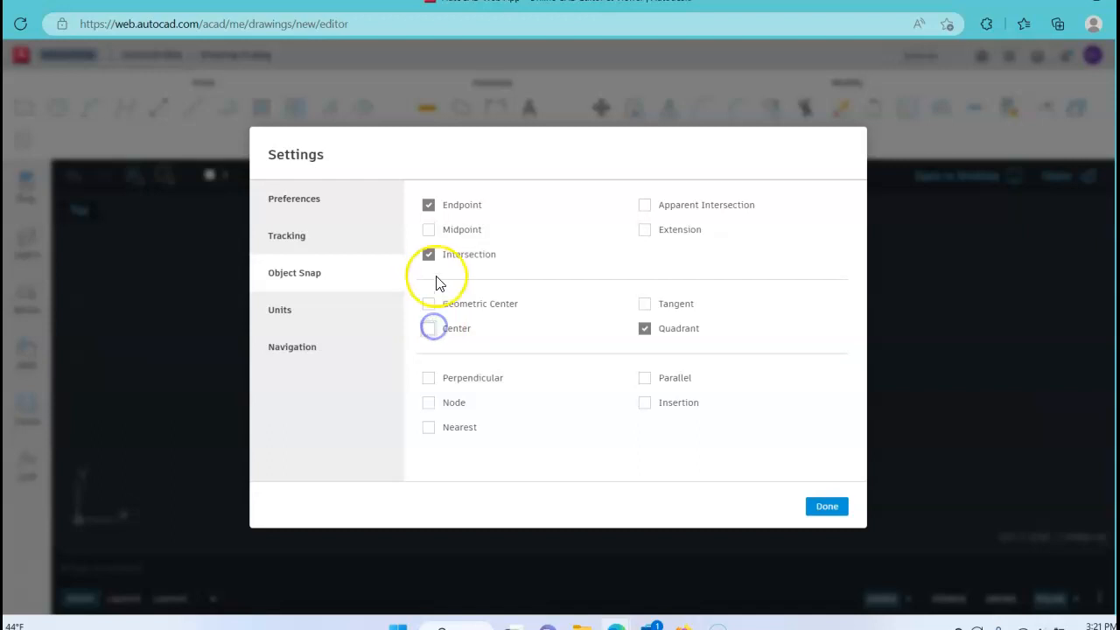
{"action": "left_click", "coordinate": [428, 253]}
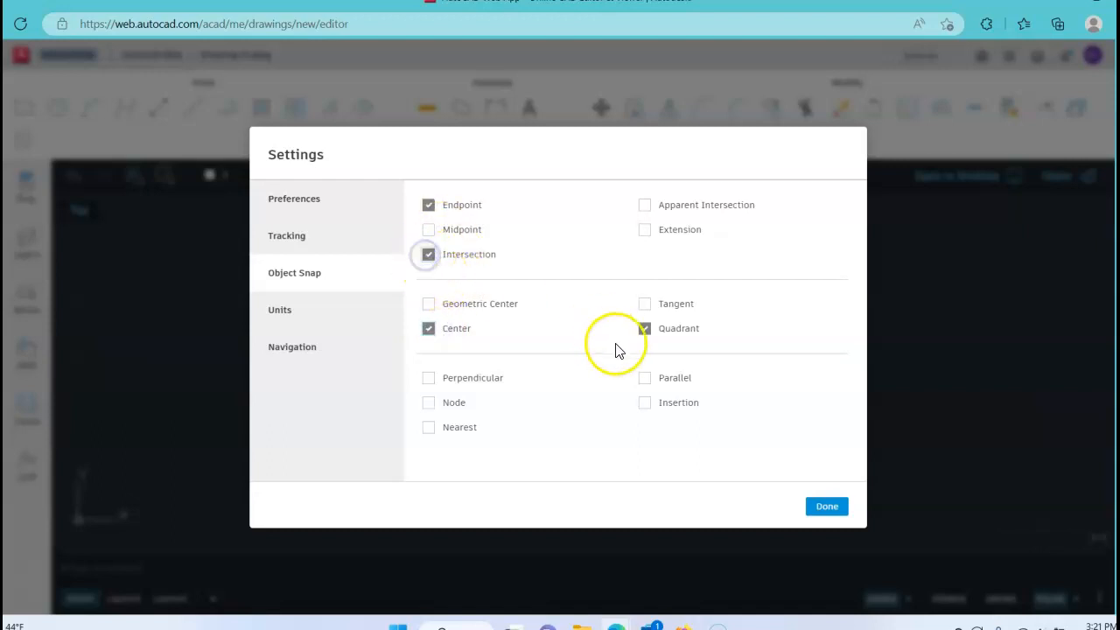
{"action": "left_click", "coordinate": [647, 331]}
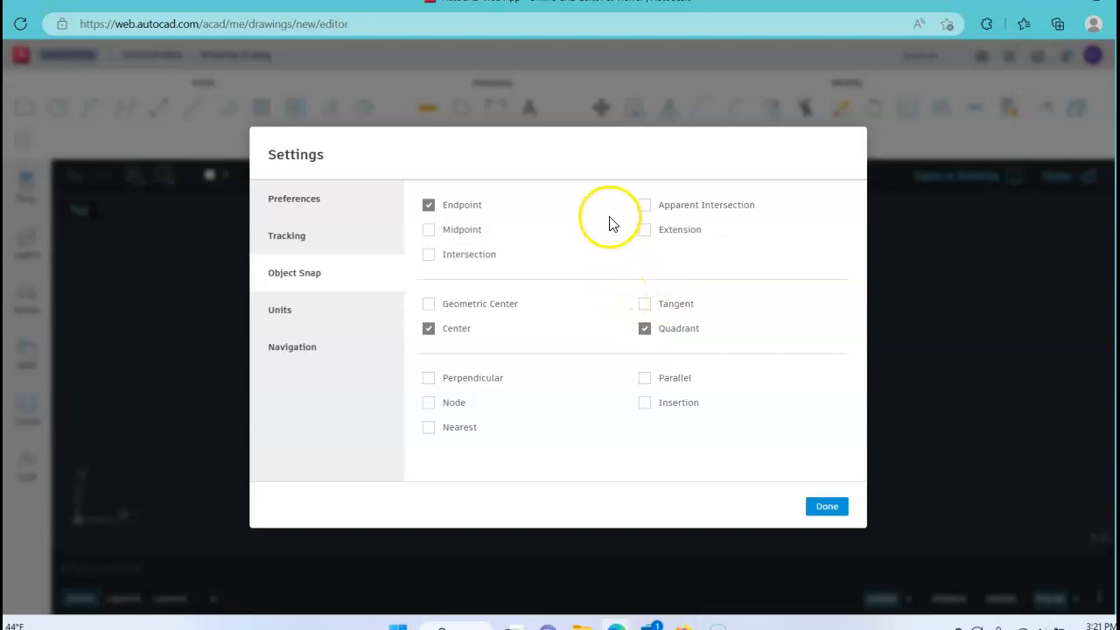
{"action": "left_click", "coordinate": [644, 328]}
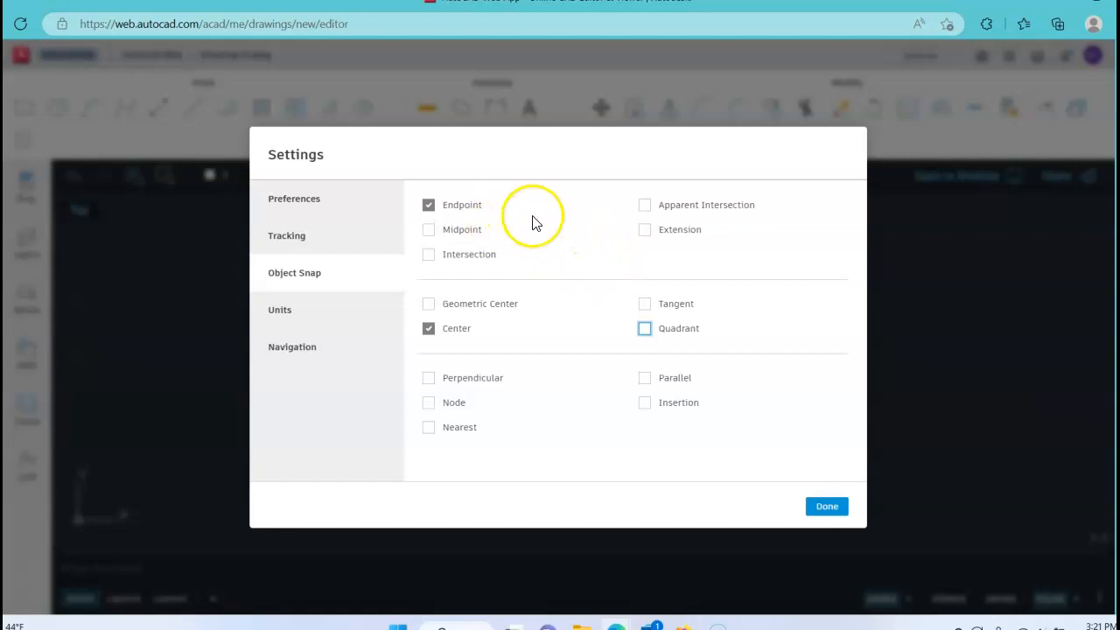
Preview the Dark theme and the ribbon switched off, restoring the Light theme and the ribbon
{"action": "left_click", "coordinate": [290, 238]}
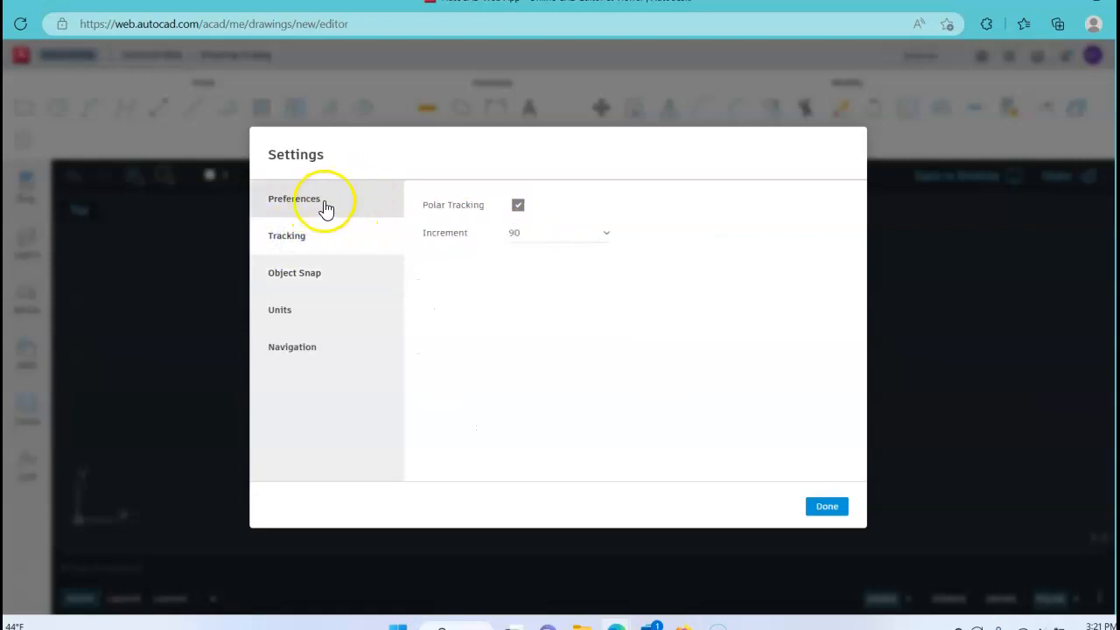
{"action": "left_click", "coordinate": [301, 203]}
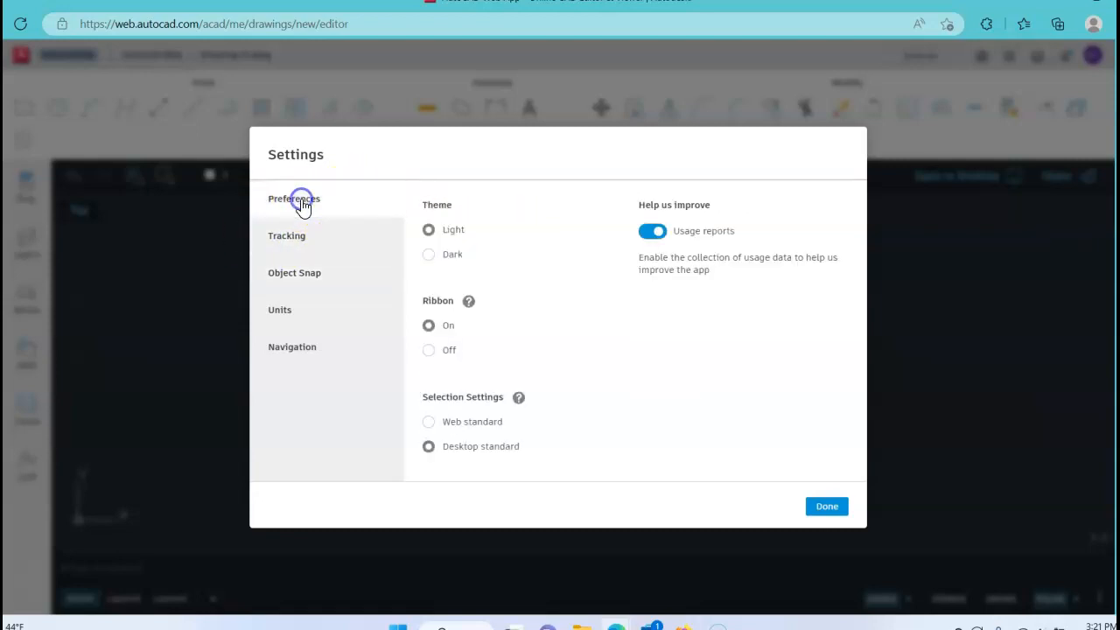
{"action": "left_click", "coordinate": [429, 257]}
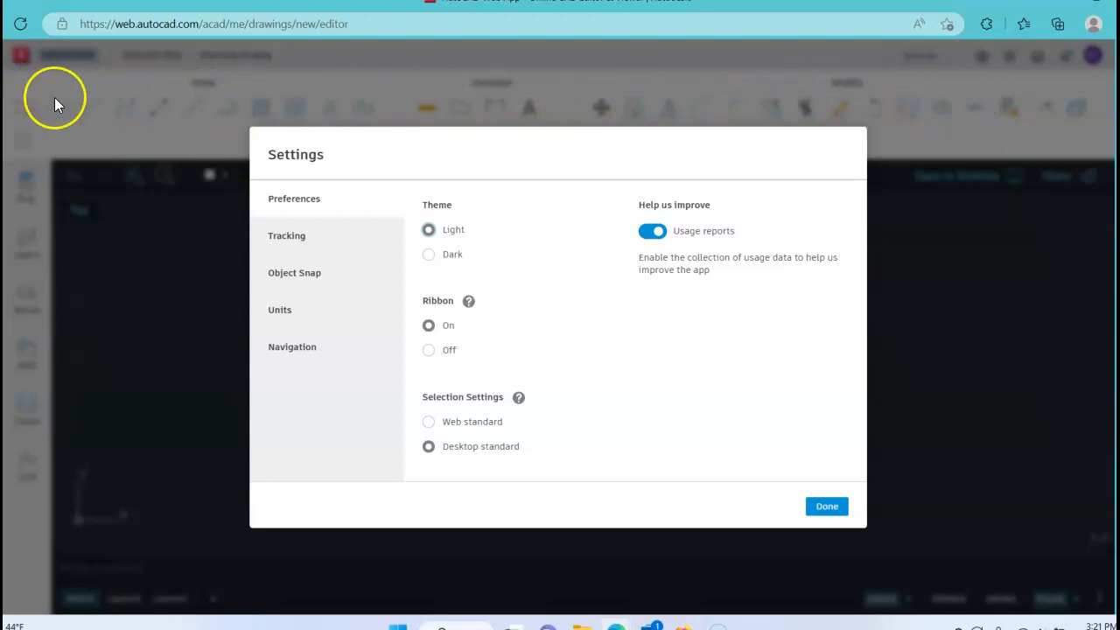
{"action": "left_click", "coordinate": [428, 349]}
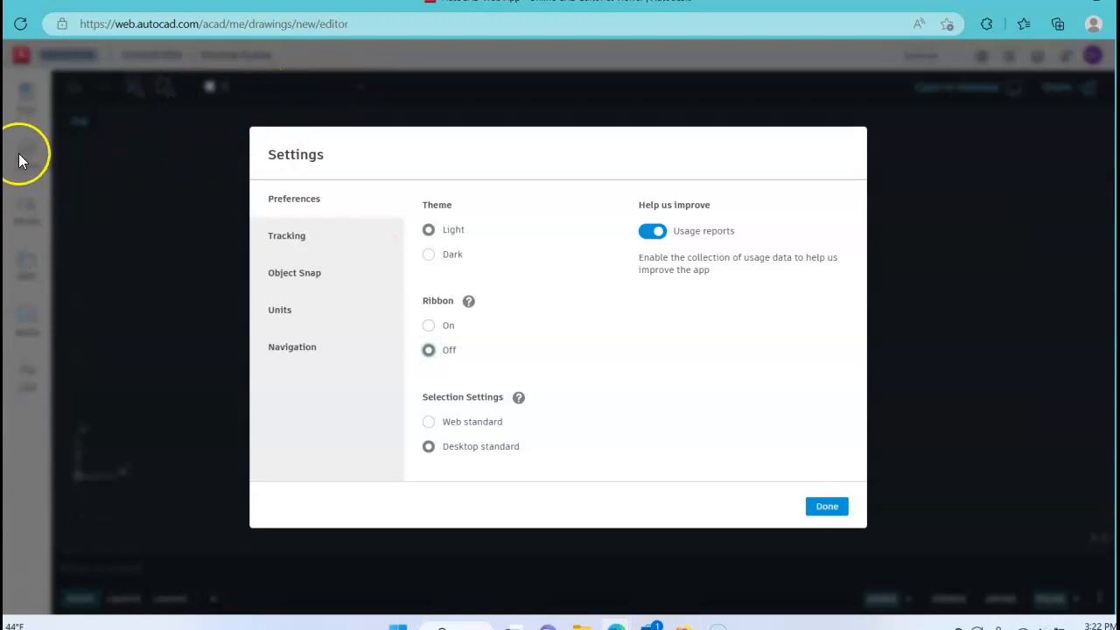
{"action": "left_click", "coordinate": [430, 327]}
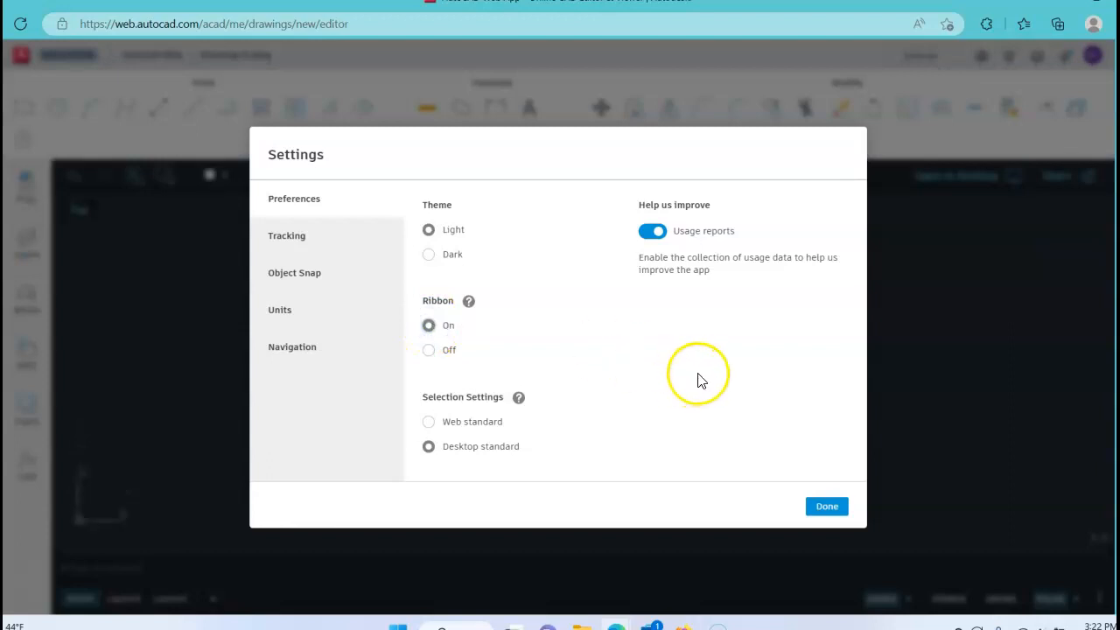
Close the settings with the chosen units and object snaps
{"action": "left_click", "coordinate": [831, 509]}
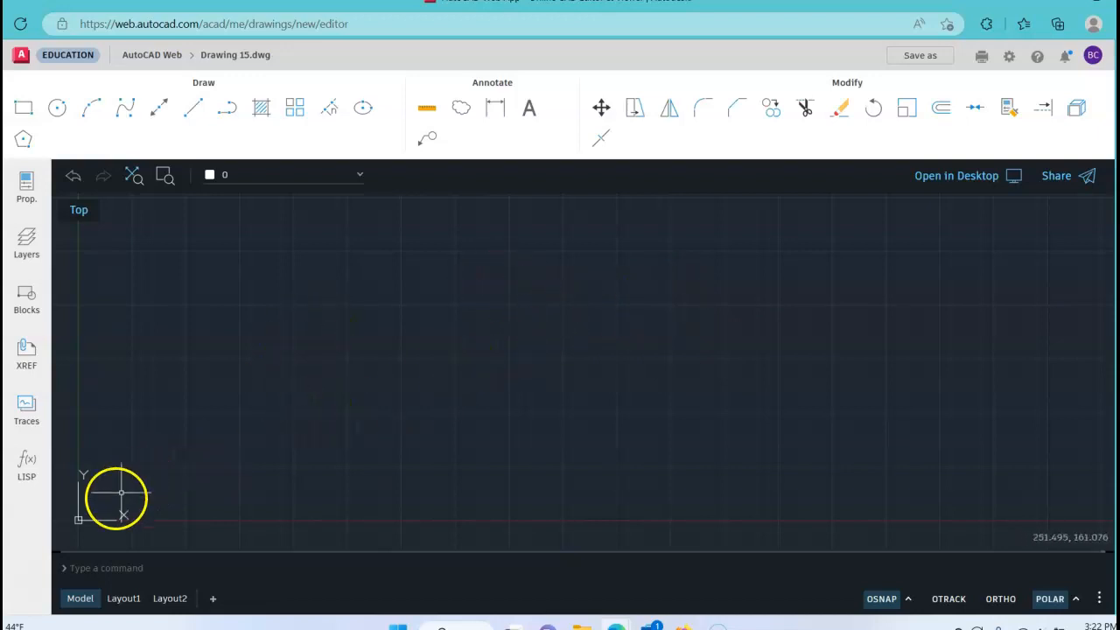
Begin a line with its first point at the origin, coordinates 0,0
{"action": "left_click", "coordinate": [196, 109]}
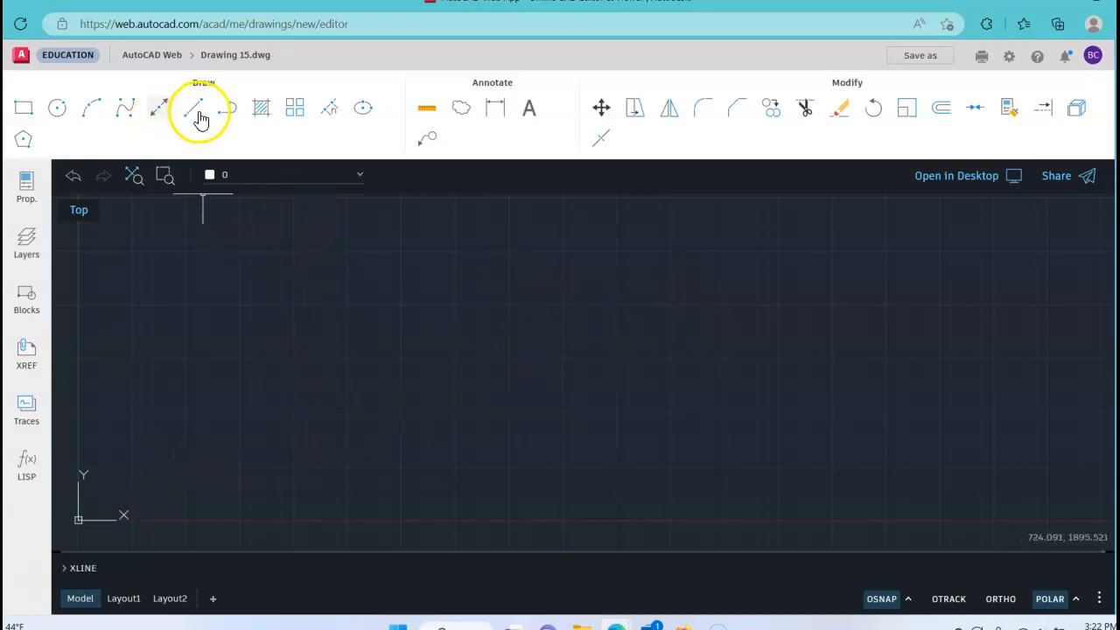
{"action": "left_click", "coordinate": [194, 112]}
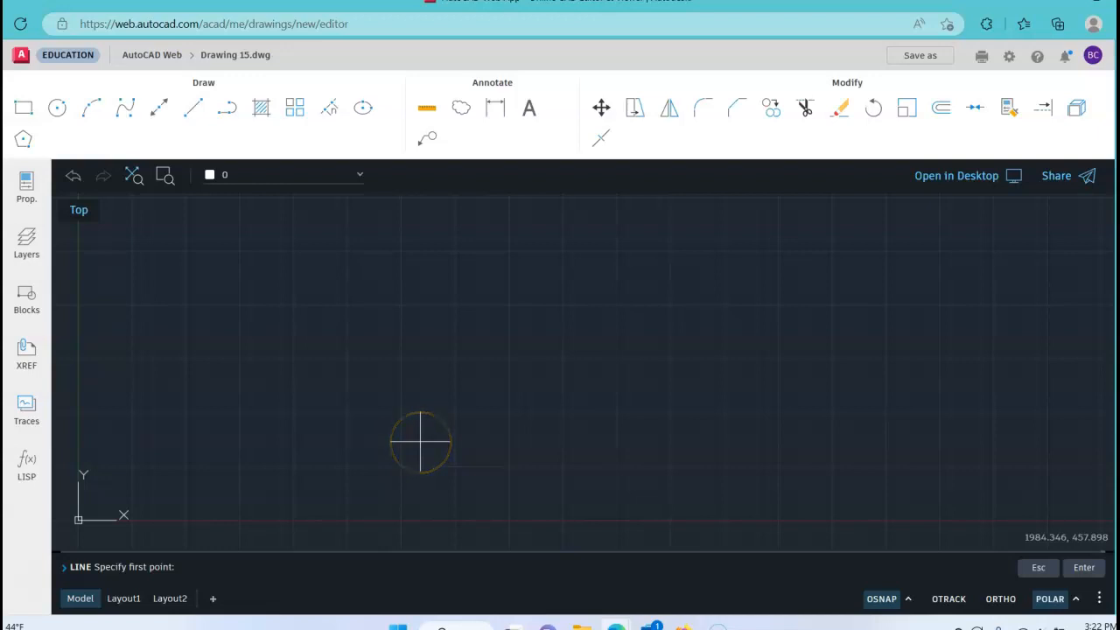
{"action": "type", "text": "0,0"}
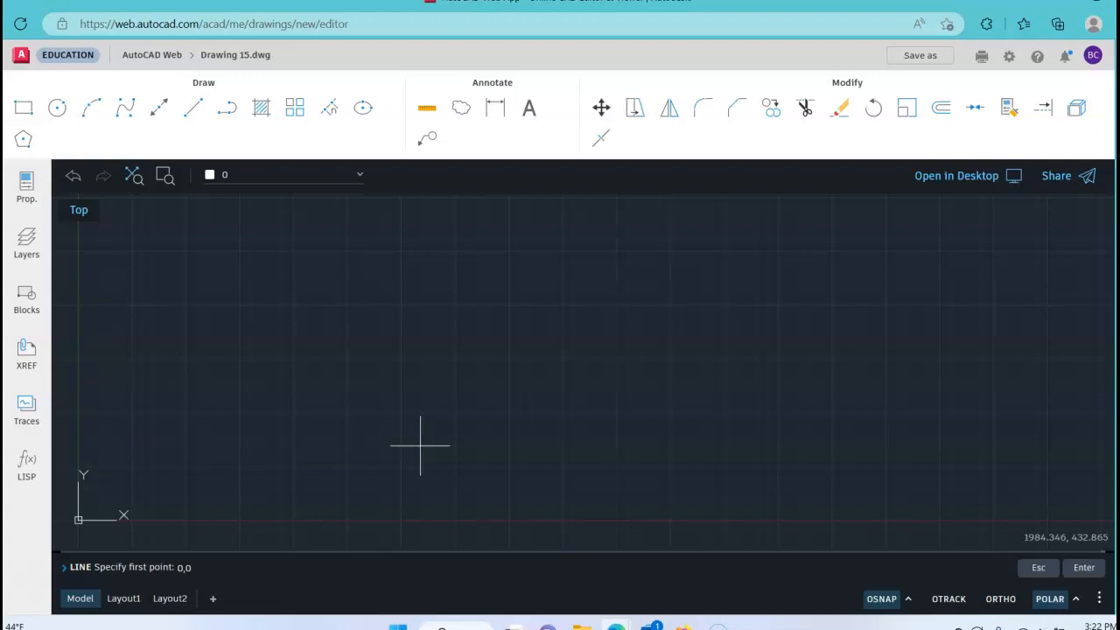
{"action": "key", "text": "Return"}
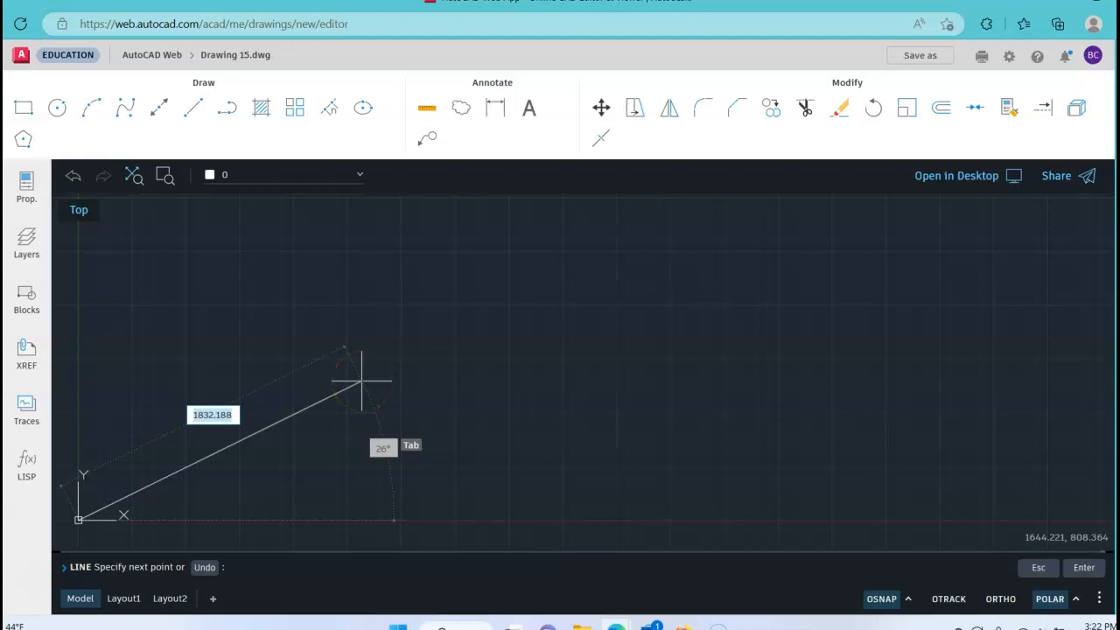
Draw the first line segment from the origin, 1.5 units long at an angle of 90 degrees
{"action": "key", "text": "Tab"}
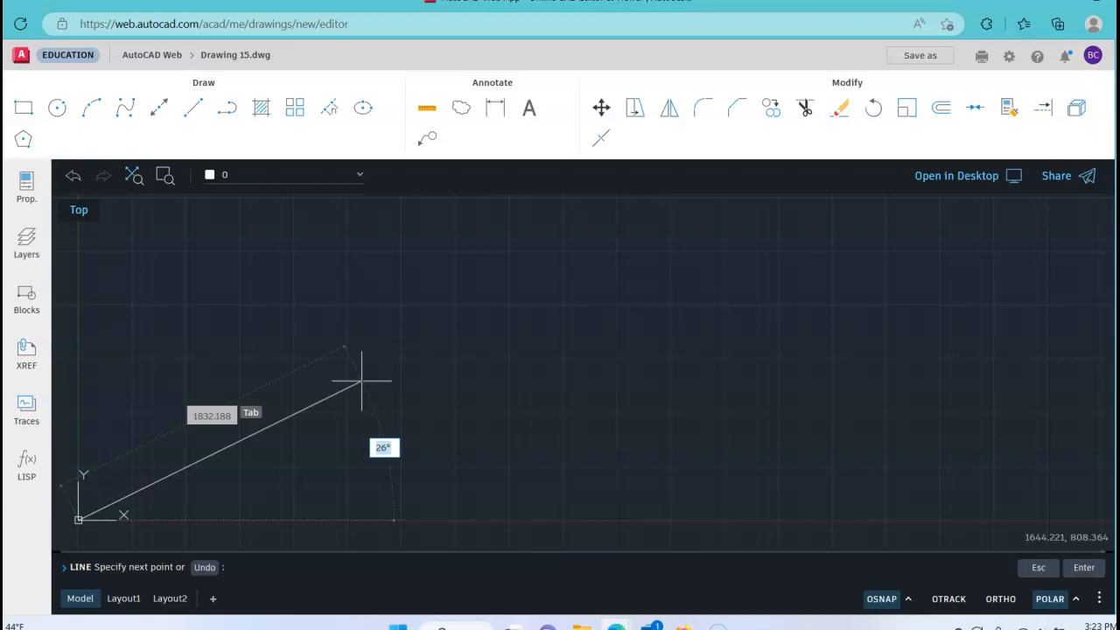
{"action": "key", "text": "Tab"}
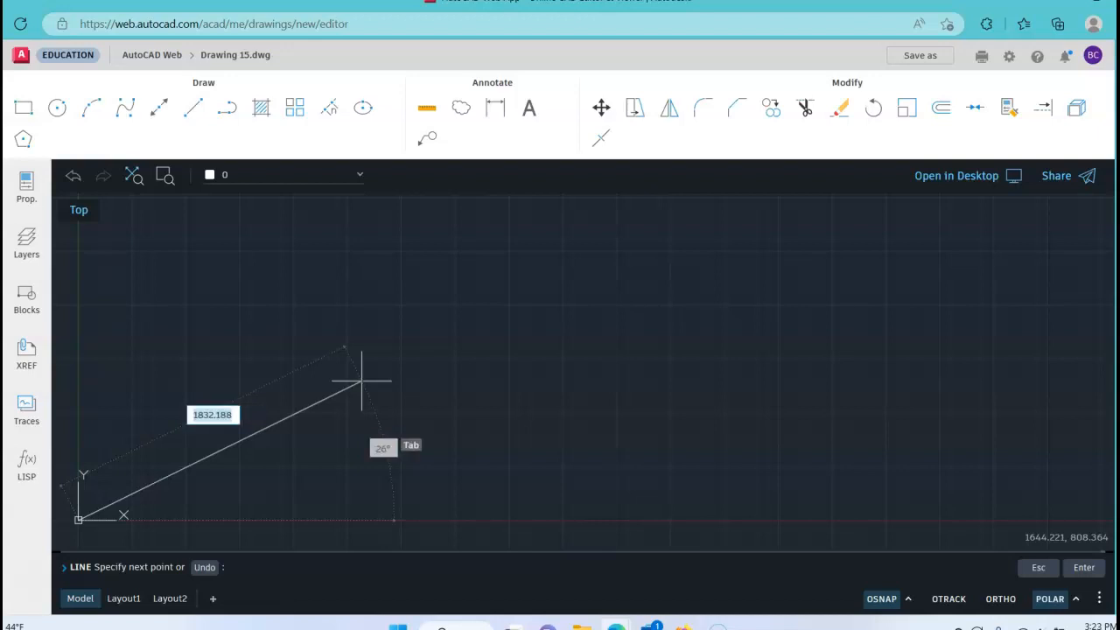
{"action": "middle_click_drag", "start_coordinate": [348, 386], "coordinate": [723, 273]}
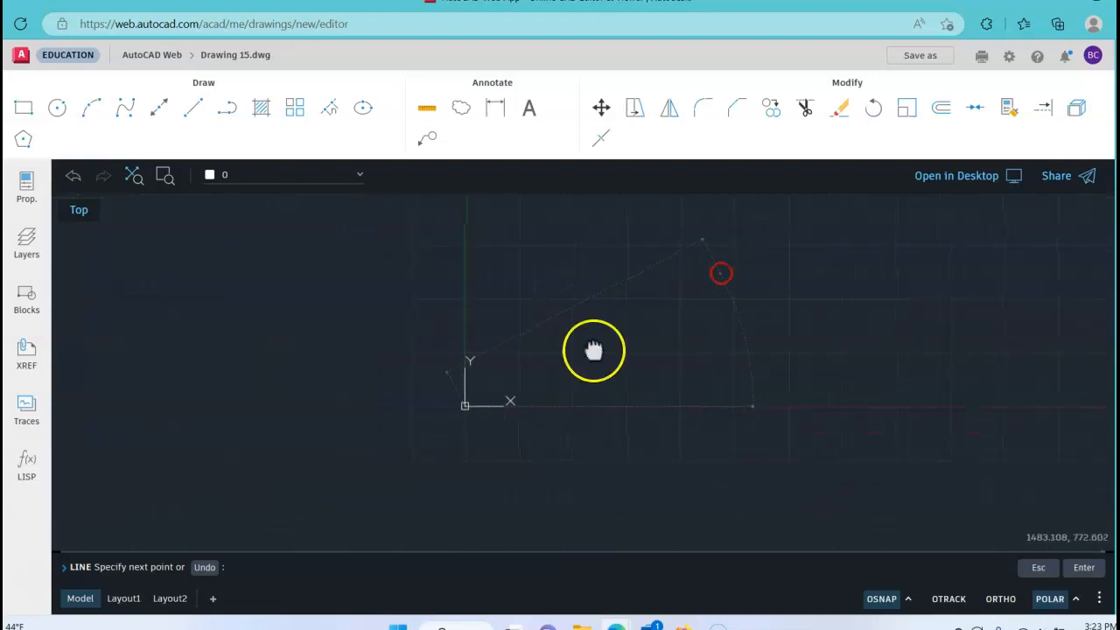
{"action": "middle_click_drag", "start_coordinate": [484, 405], "coordinate": [487, 401]}
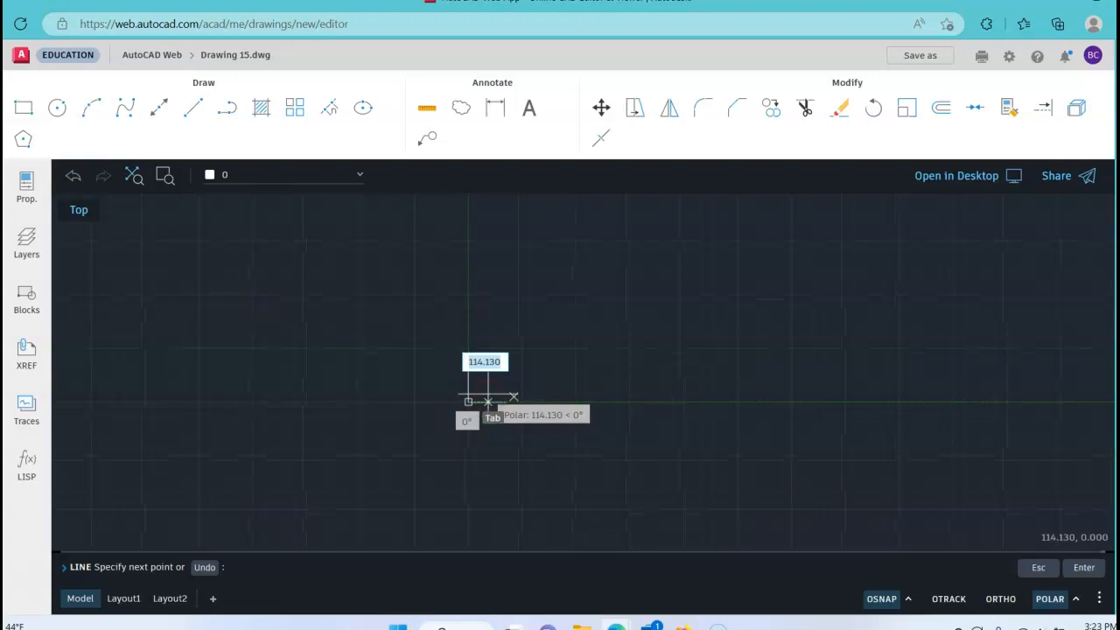
{"action": "scroll", "coordinate": [490, 399], "scroll_direction": "up", "scroll_amount": 5}
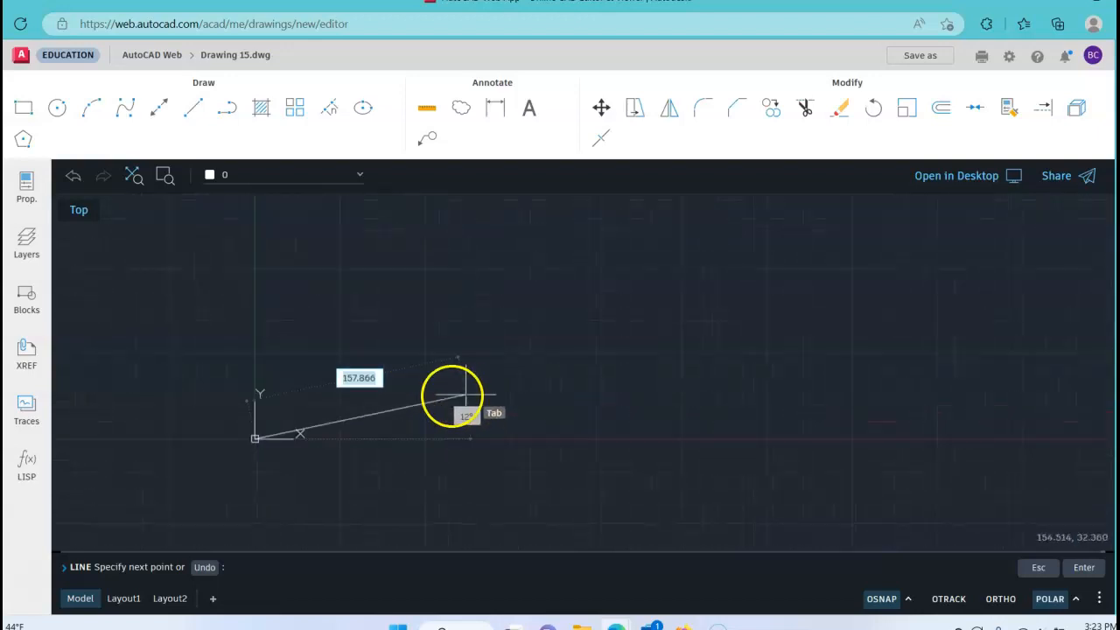
{"action": "middle_click_drag", "start_coordinate": [362, 380], "coordinate": [610, 290]}
{"action": "scroll", "coordinate": [603, 307], "scroll_direction": "up", "scroll_amount": 3}
{"action": "scroll", "coordinate": [604, 313], "scroll_direction": "up", "scroll_amount": 6}
{"action": "middle_click_drag", "start_coordinate": [295, 392], "coordinate": [577, 329]}
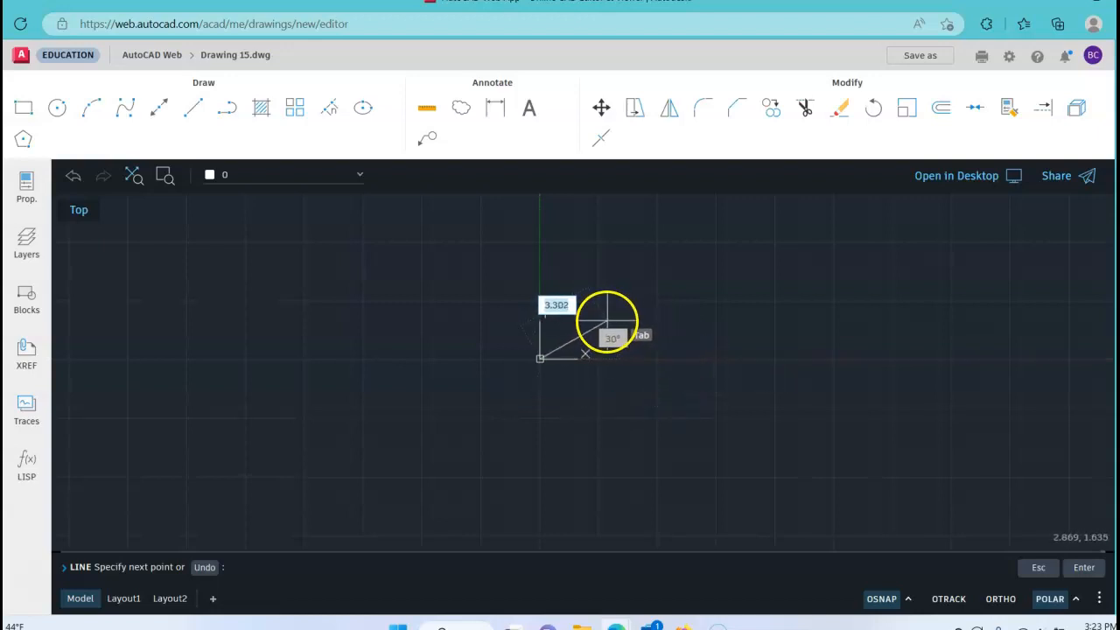
{"action": "middle_click_drag", "start_coordinate": [615, 320], "coordinate": [542, 355]}
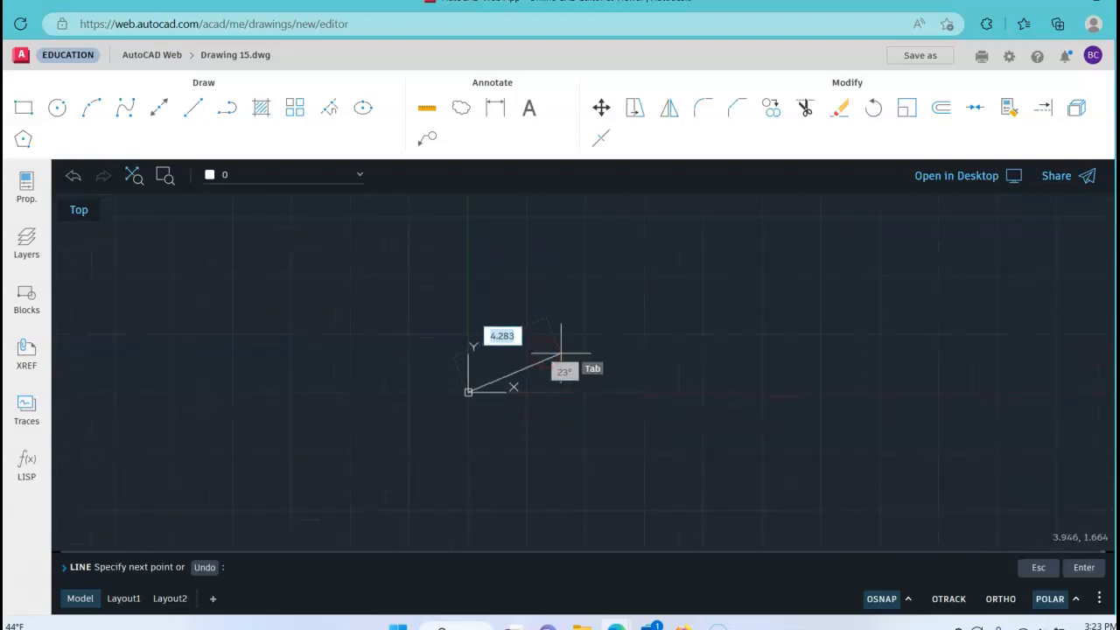
{"action": "scroll", "coordinate": [560, 354], "scroll_direction": "down", "scroll_amount": 3}
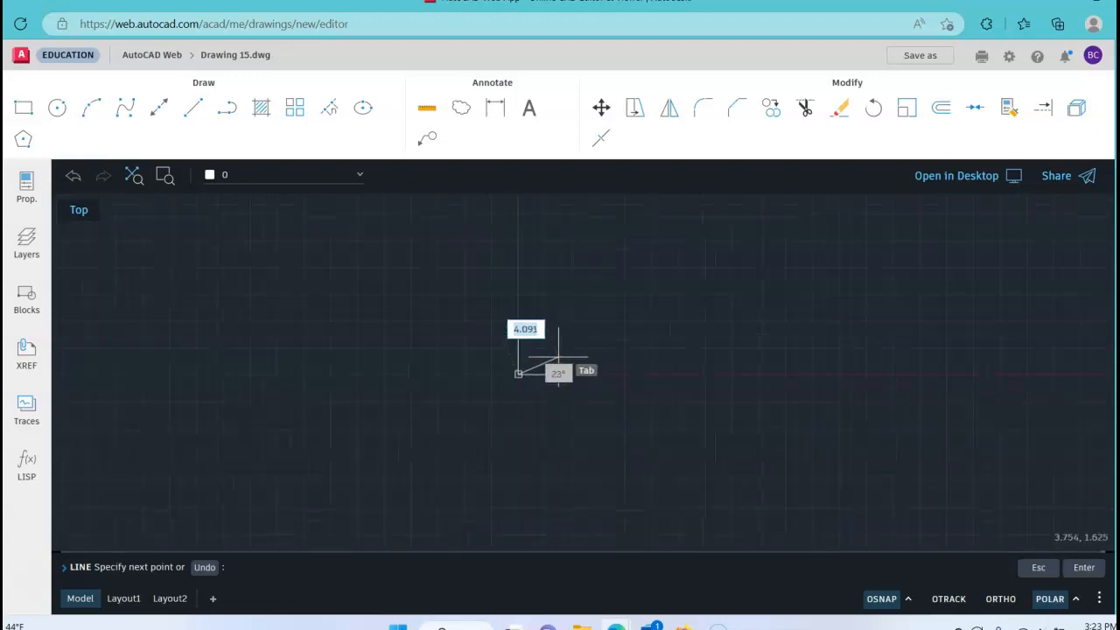
{"action": "scroll", "coordinate": [558, 357], "scroll_direction": "up", "scroll_amount": 3}
{"action": "scroll", "coordinate": [558, 357], "scroll_direction": "up", "scroll_amount": 4}
{"action": "scroll", "coordinate": [555, 358], "scroll_direction": "down", "scroll_amount": 4}
{"action": "scroll", "coordinate": [560, 357], "scroll_direction": "up", "scroll_amount": 2}
{"action": "scroll", "coordinate": [408, 420], "scroll_direction": "up", "scroll_amount": 2}
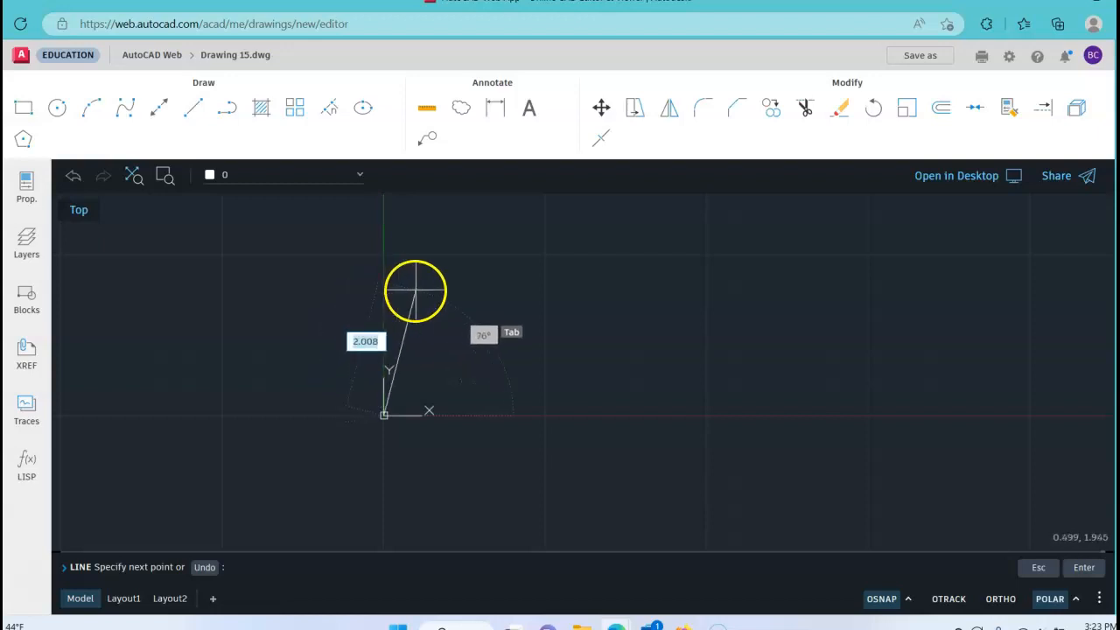
{"action": "type", "text": "1.5"}
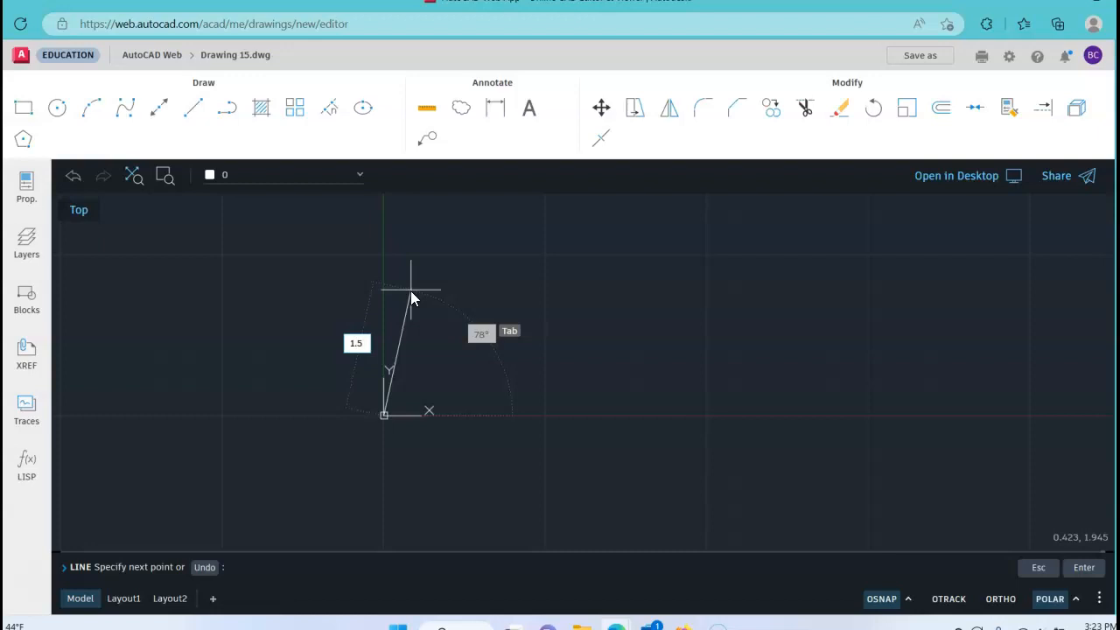
{"action": "key", "text": "Tab"}
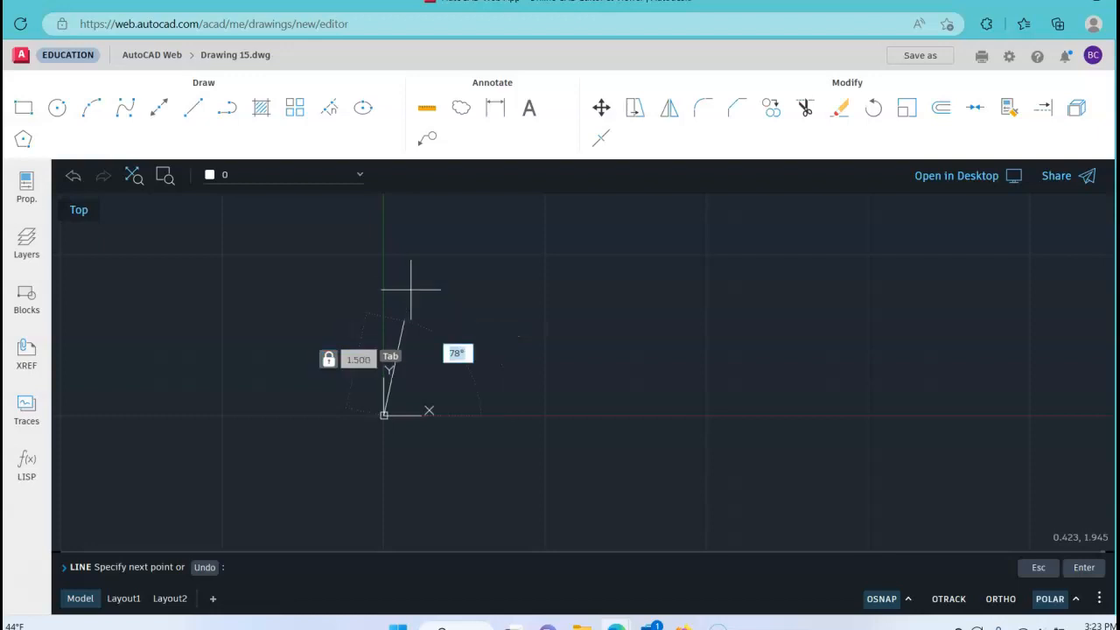
{"action": "type", "text": "90"}
{"action": "key", "text": "Return"}
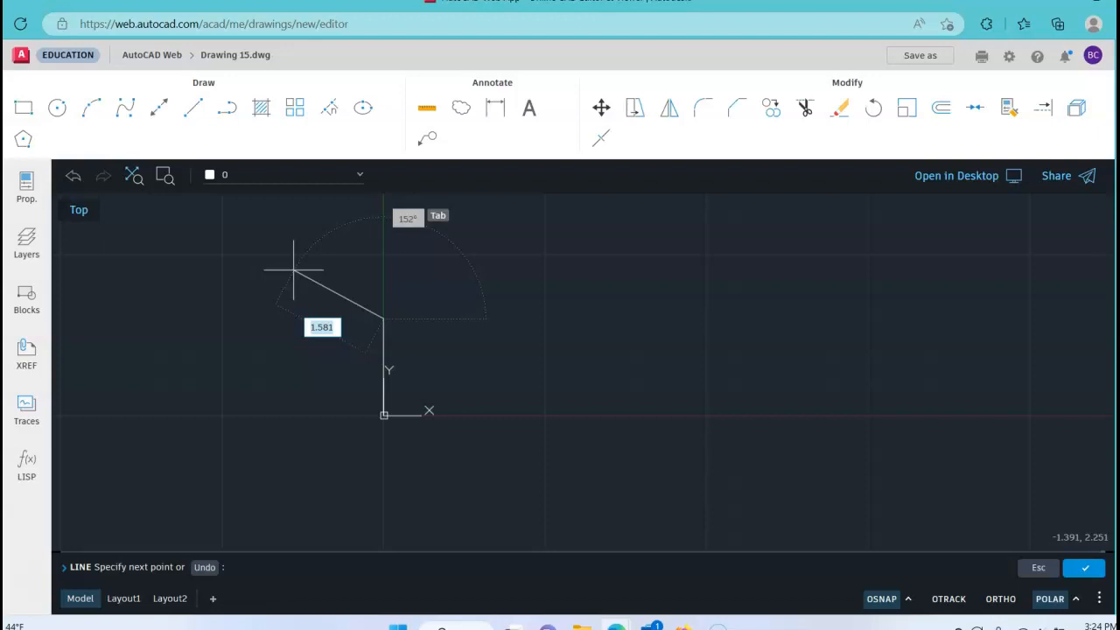
Try to end the next line segment at coordinates -.75,2
{"action": "key", "text": "BackSpace"}
{"action": "type", "text": "-.75,2"}
{"action": "key", "text": "Return"}
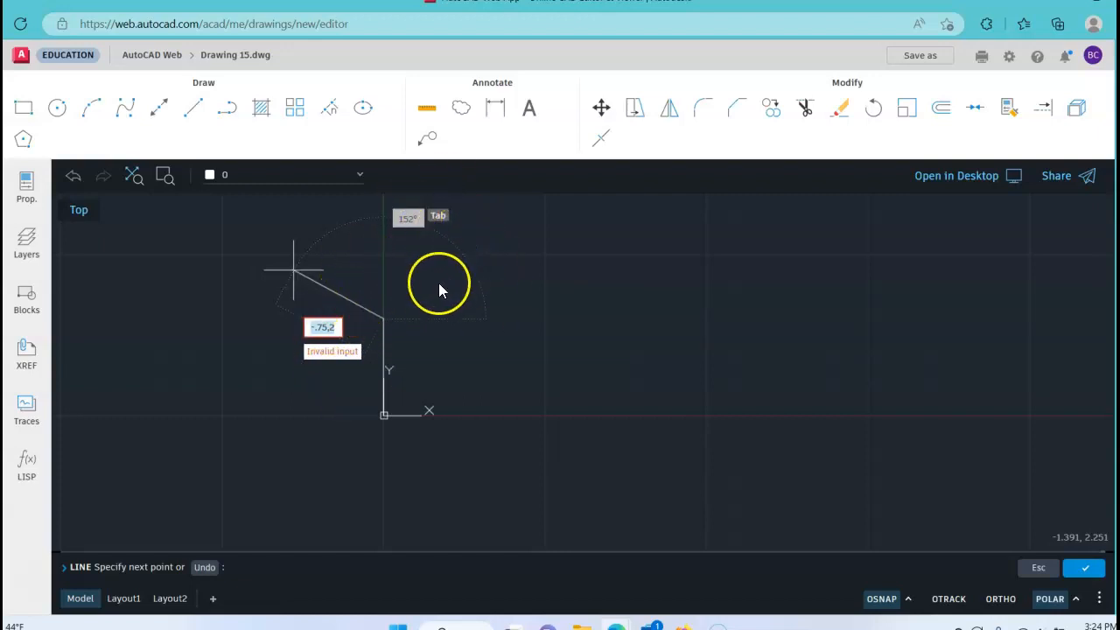
{"action": "key", "text": "Escape"}
{"action": "key", "text": "Escape"}
{"action": "key", "text": "Escape"}
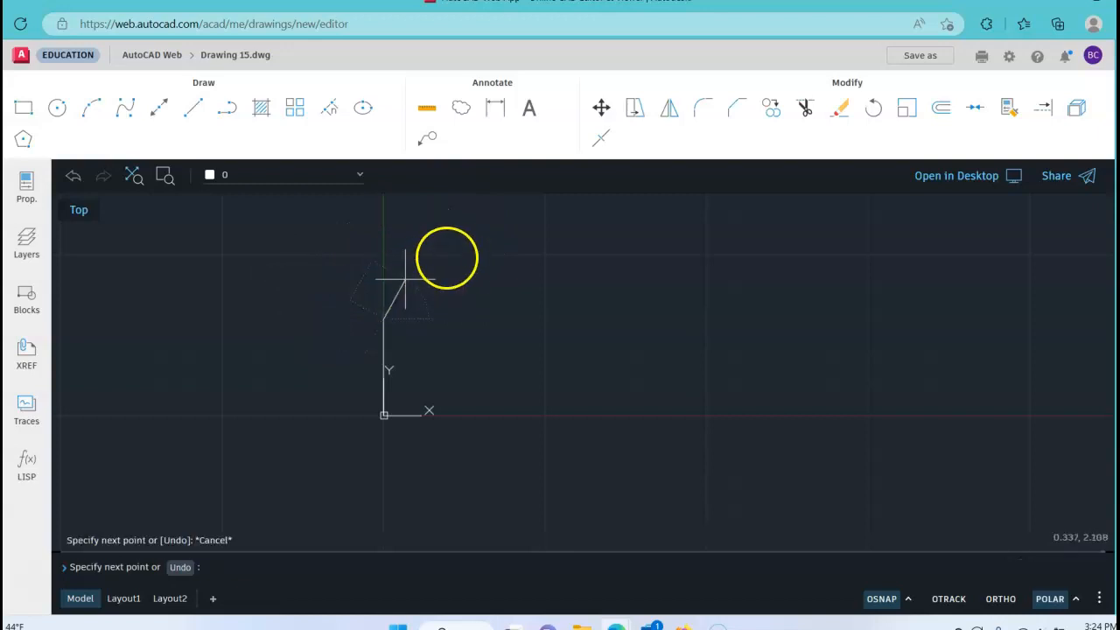
Draw a line from coordinates -.75,2 to the upper endpoint of the vertical line and finish the command
{"action": "left_click", "coordinate": [195, 110]}
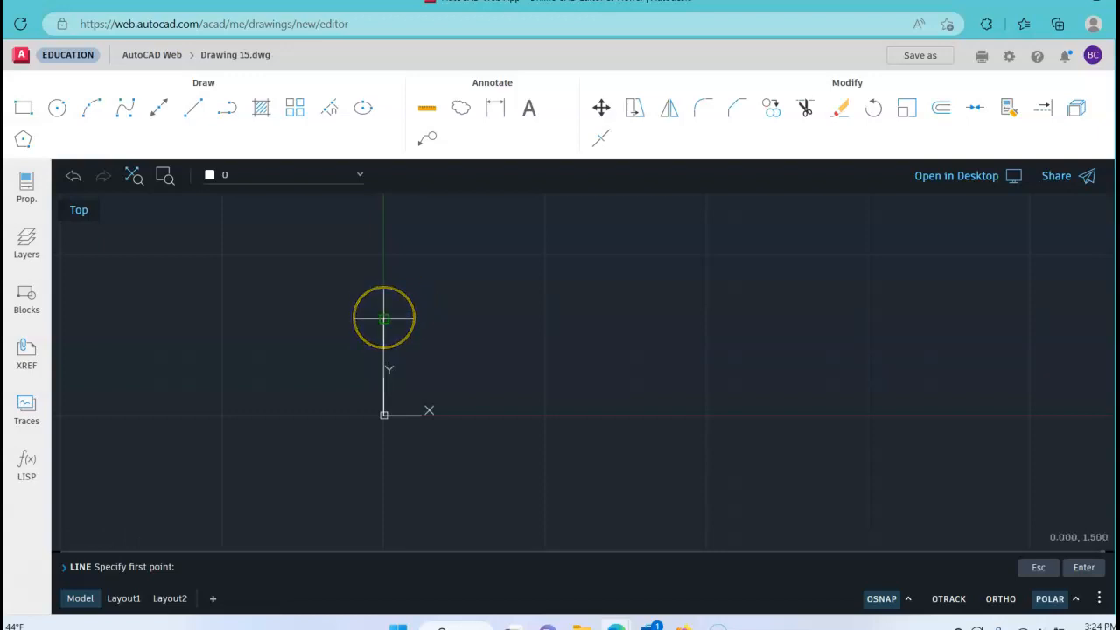
{"action": "left_click", "coordinate": [383, 318]}
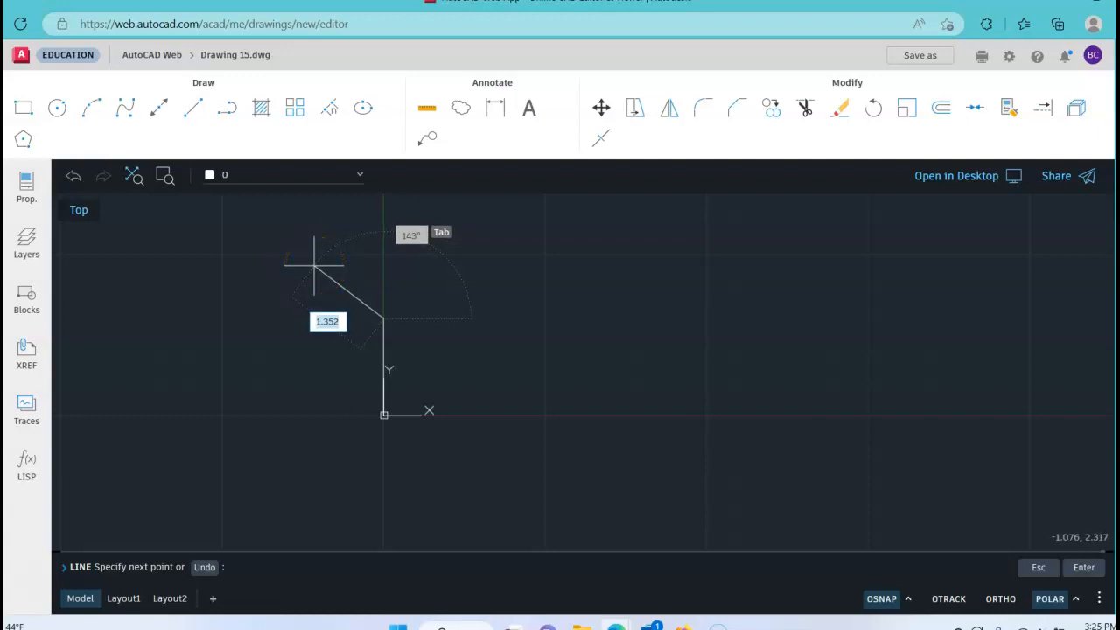
{"action": "type", "text": "u"}
{"action": "key", "text": "Return"}
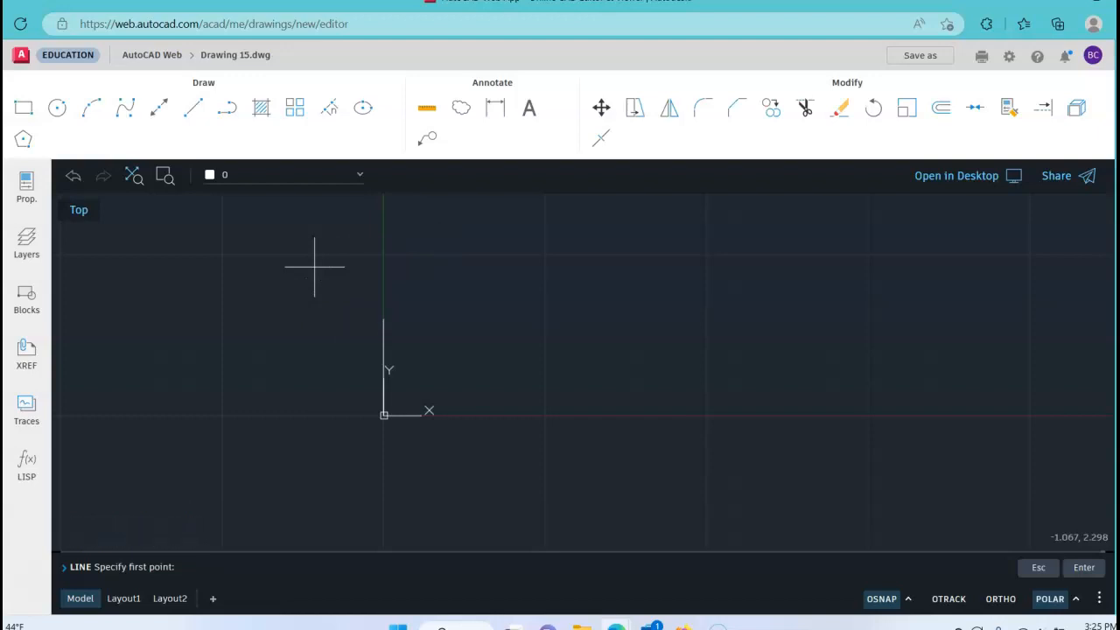
{"action": "key", "text": "Escape"}
{"action": "type", "text": "5,2"}
{"action": "key", "text": "Return"}
{"action": "left_click", "coordinate": [383, 320]}
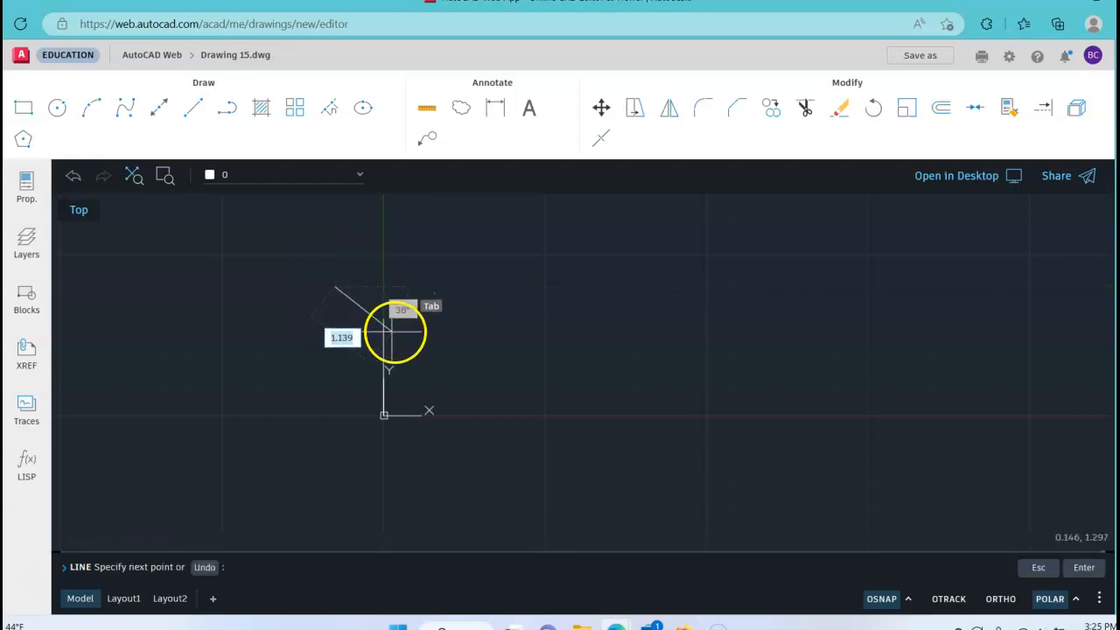
{"action": "left_click", "coordinate": [383, 320]}
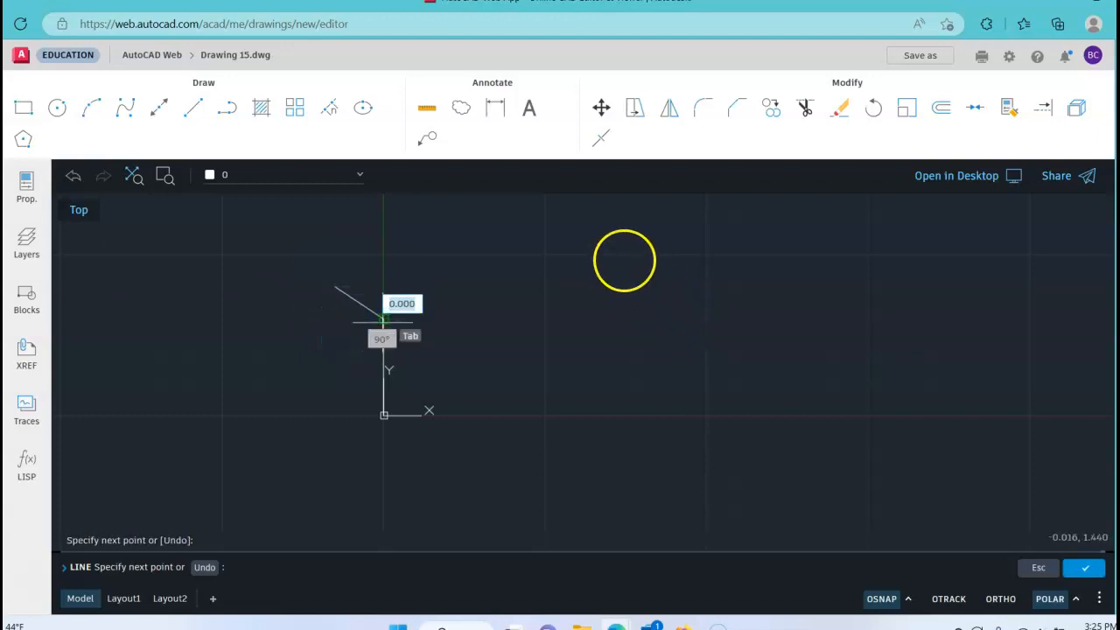
{"action": "right_click", "coordinate": [473, 253]}
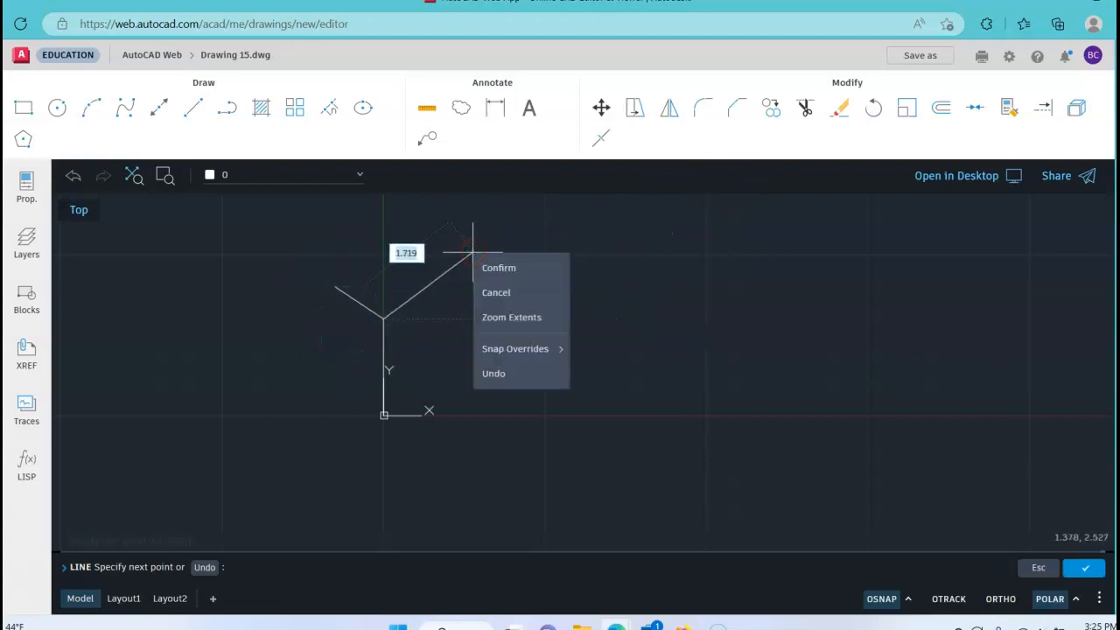
{"action": "left_click", "coordinate": [494, 271]}
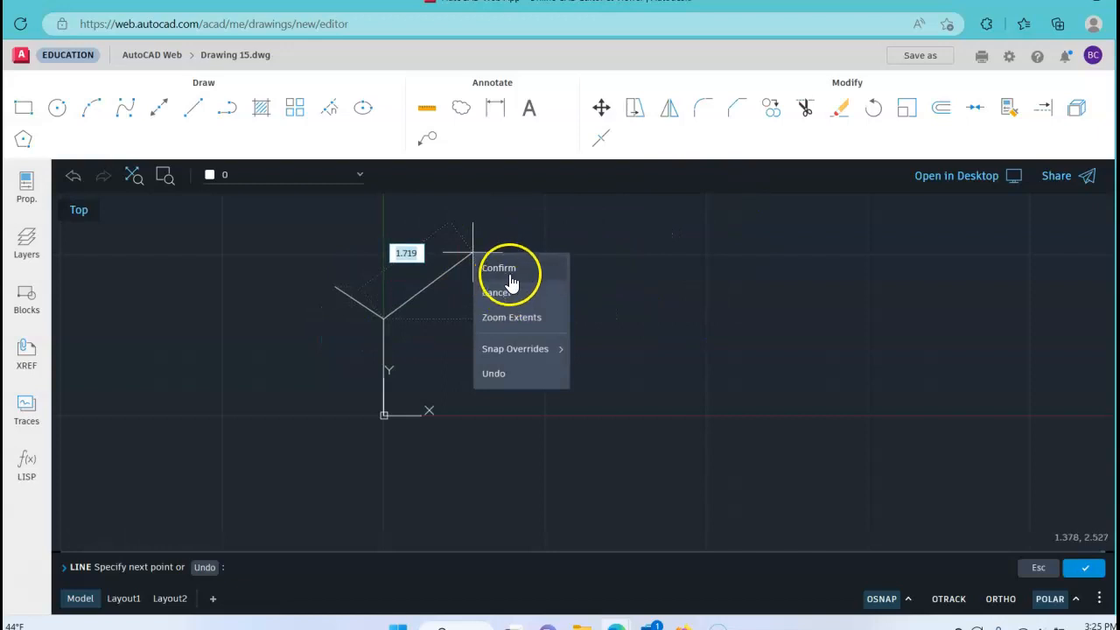
{"action": "left_click", "coordinate": [484, 306]}
Draw a separate line from the slanted line's upper endpoint, 1 unit long at 180 degrees, and finish the command
{"action": "mouse_move", "coordinate": [437, 350]}
{"action": "middle_mouse_down"}
{"action": "mouse_move", "coordinate": [437, 333]}
{"action": "mouse_move", "coordinate": [568, 335]}
{"action": "middle_mouse_up"}
{"action": "left_click", "coordinate": [467, 298]}
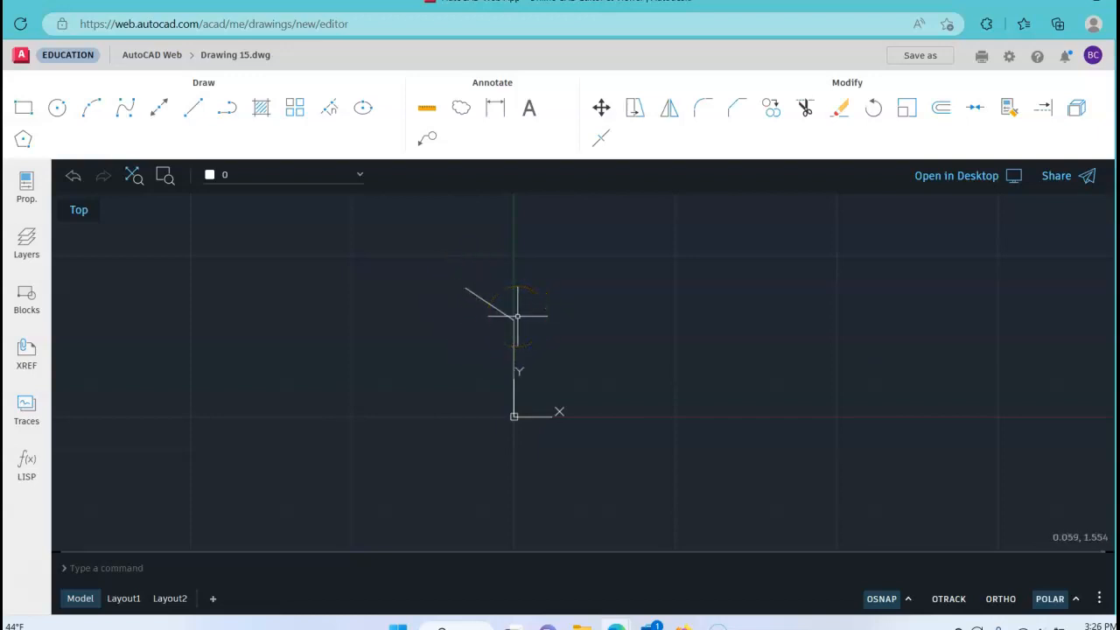
{"action": "left_click", "coordinate": [196, 113]}
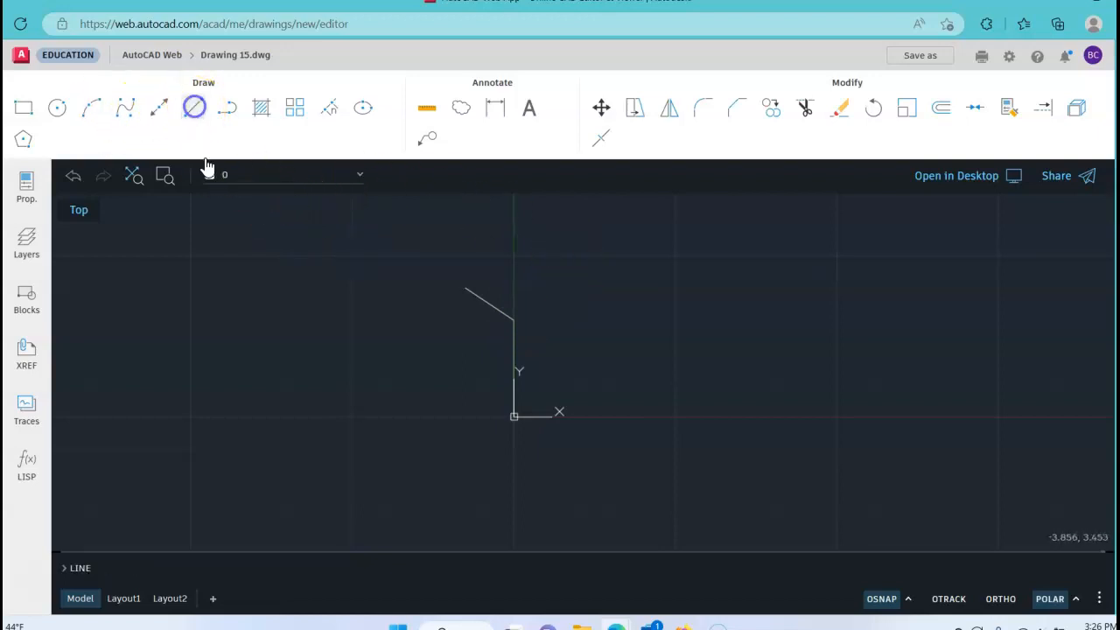
{"action": "left_click", "coordinate": [465, 287]}
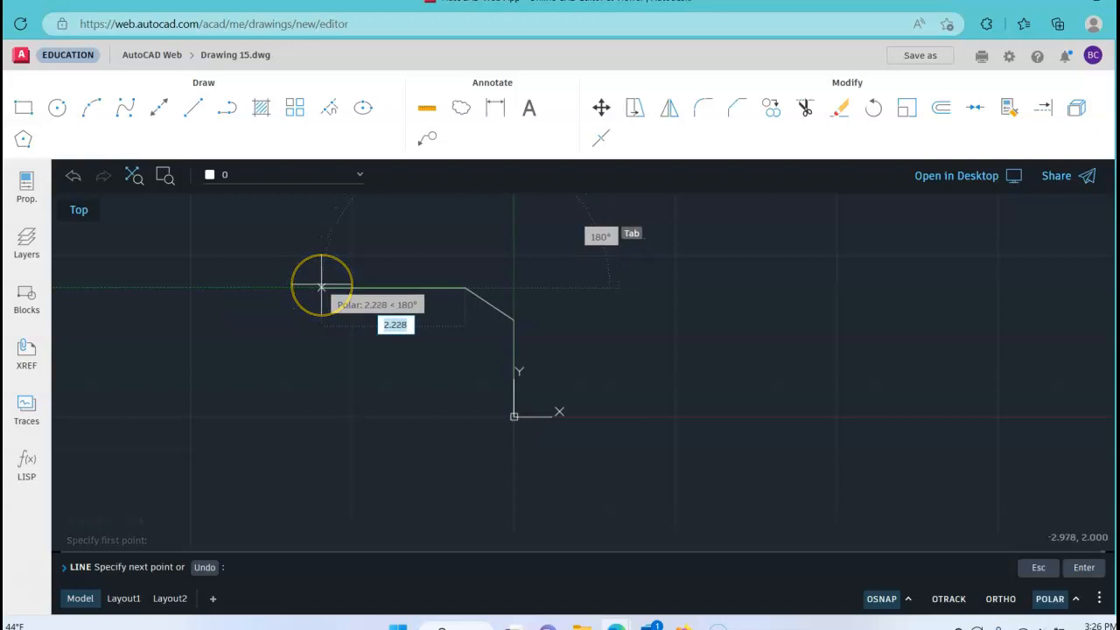
{"action": "type", "text": "1"}
{"action": "key", "text": "Tab"}
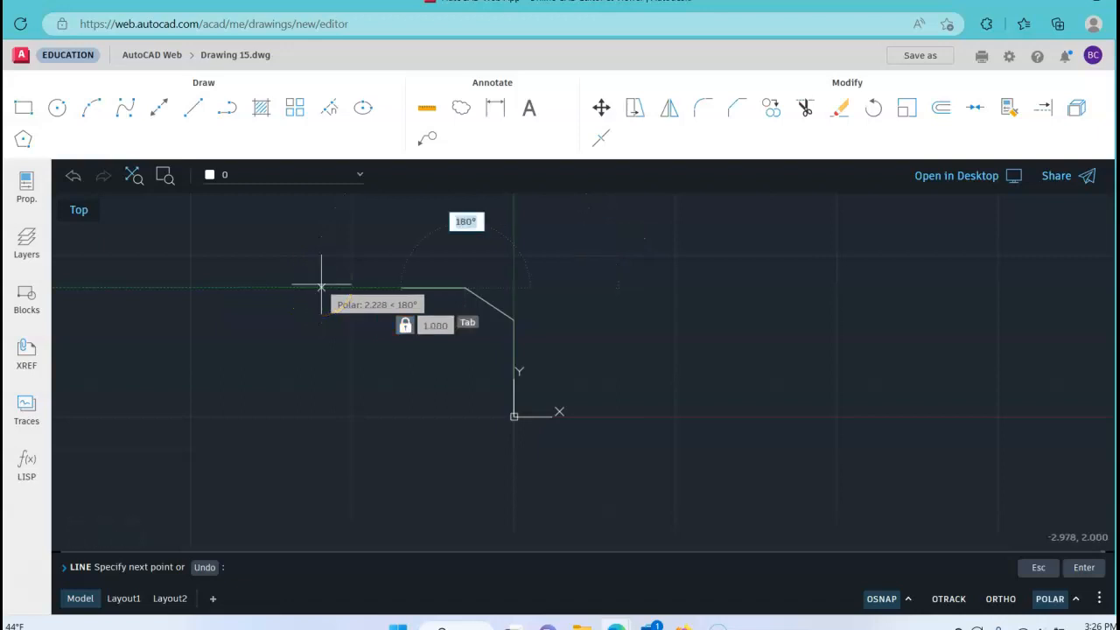
{"action": "type", "text": "180"}
{"action": "key", "text": "Return"}
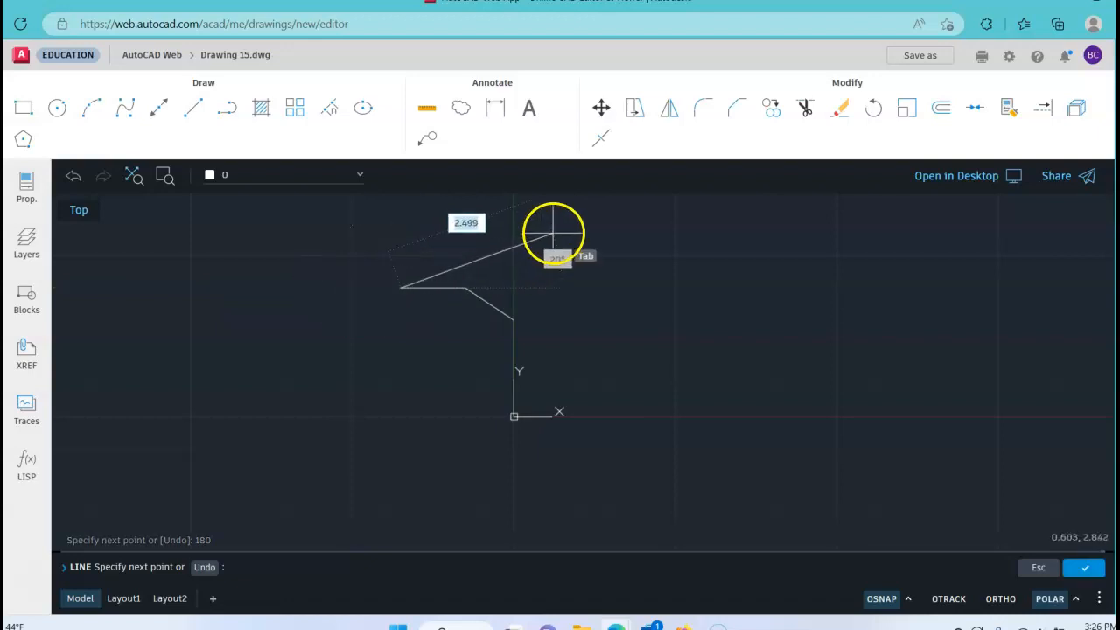
{"action": "right_click", "coordinate": [456, 246]}
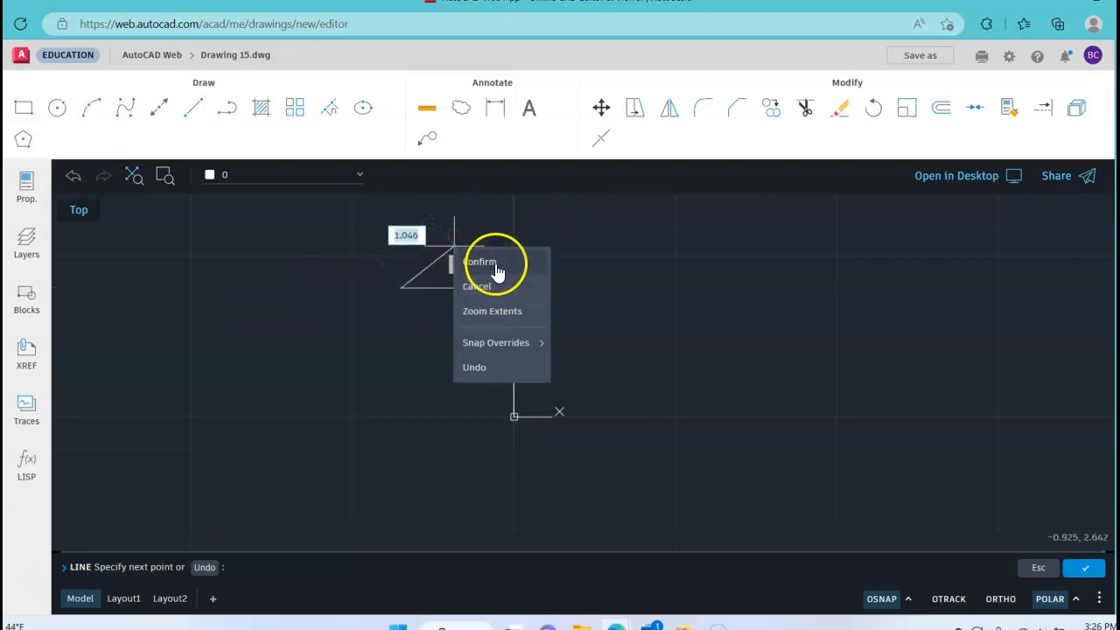
{"action": "key", "text": "Return"}
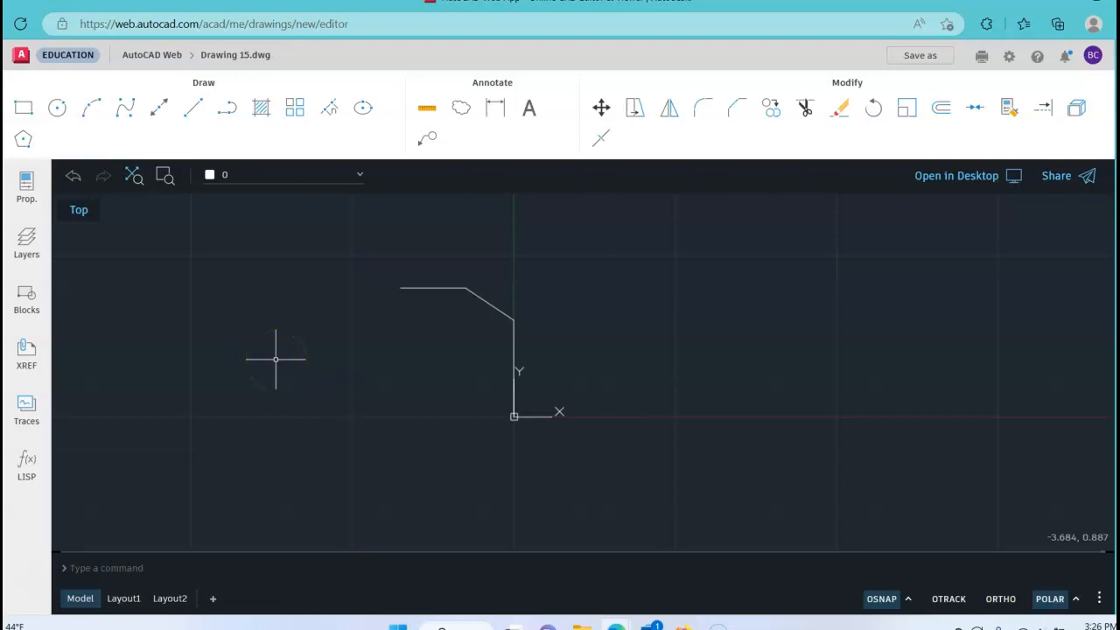
Draw the base line from the origin, 3 units long at an angle of 180 degrees
{"action": "mouse_move", "coordinate": [392, 390]}
{"action": "middle_mouse_down"}
{"action": "mouse_move", "coordinate": [539, 342]}
{"action": "mouse_move", "coordinate": [486, 355]}
{"action": "middle_mouse_up"}
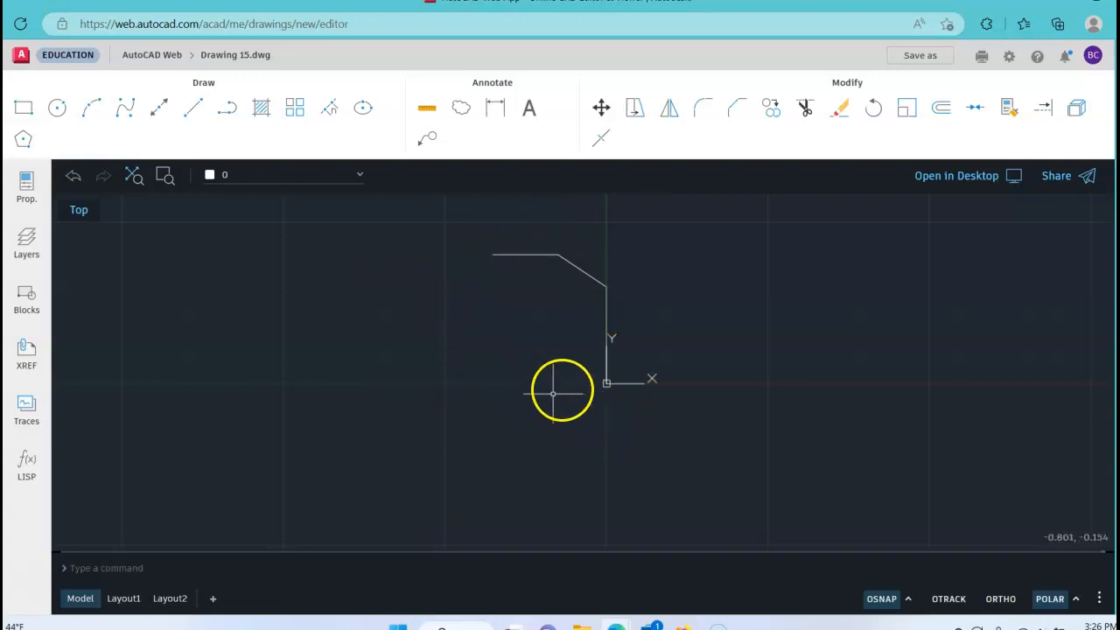
{"action": "left_click", "coordinate": [191, 111]}
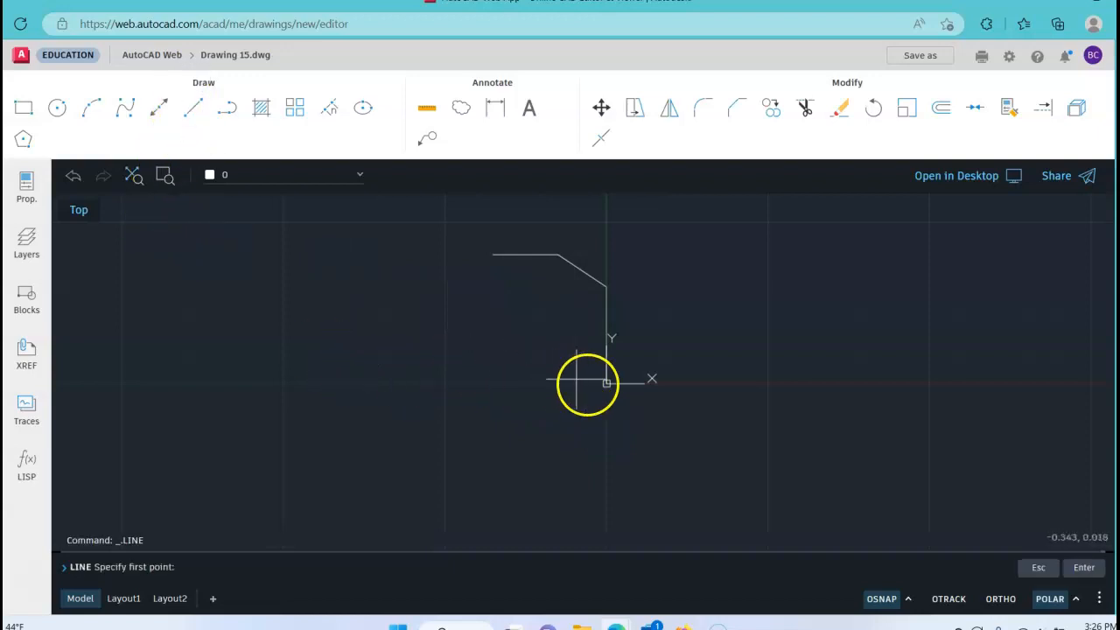
{"action": "left_click", "coordinate": [606, 382]}
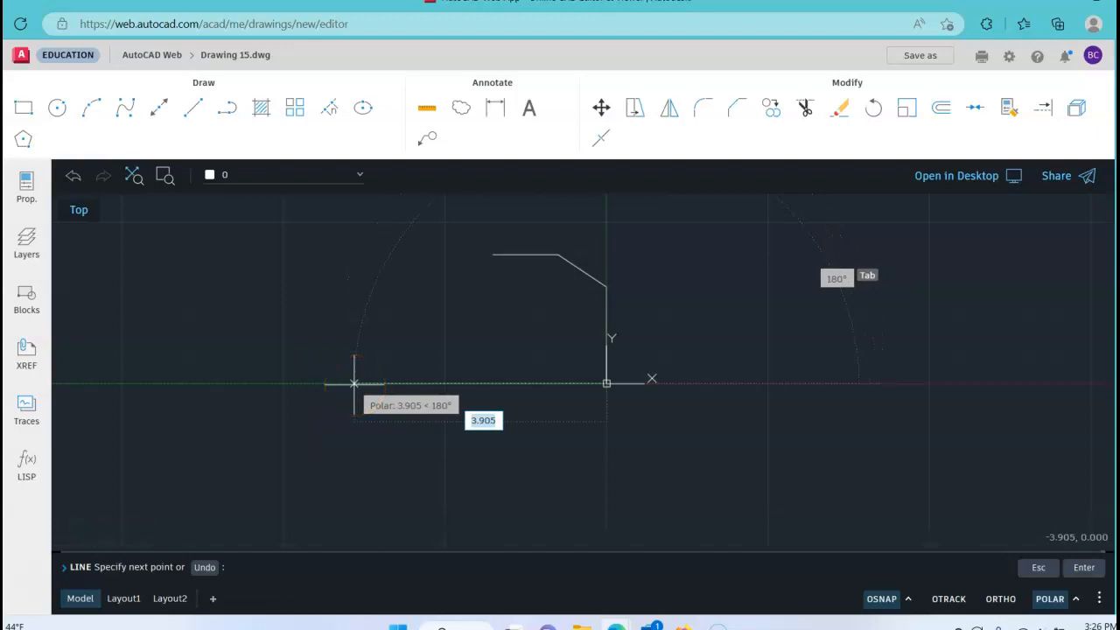
{"action": "type", "text": "3"}
{"action": "key", "text": "Tab"}
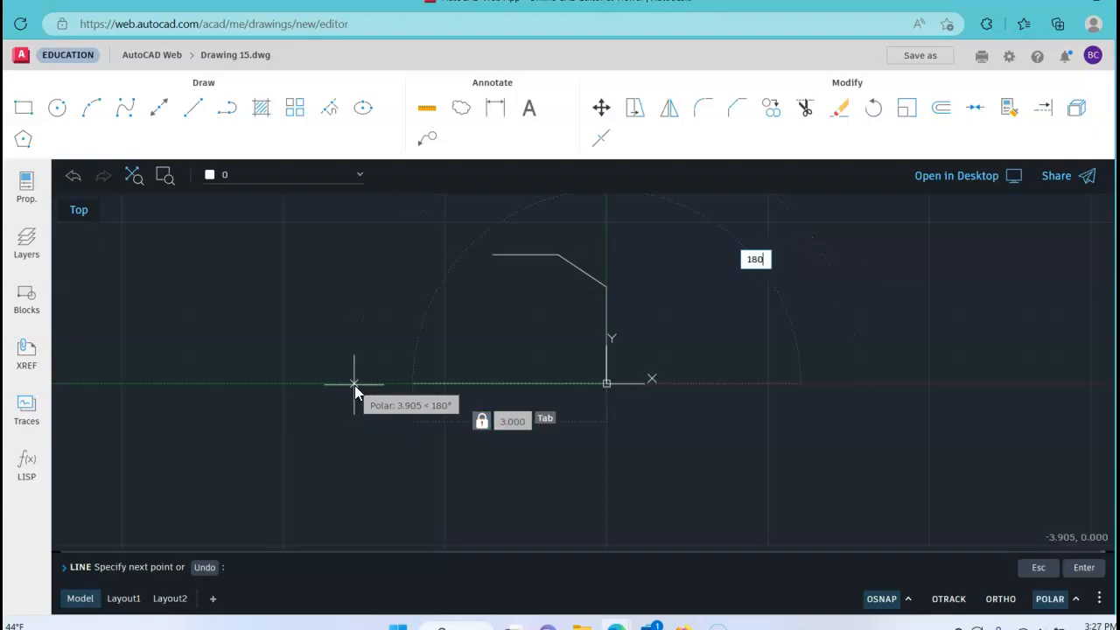
{"action": "key", "text": "Return"}
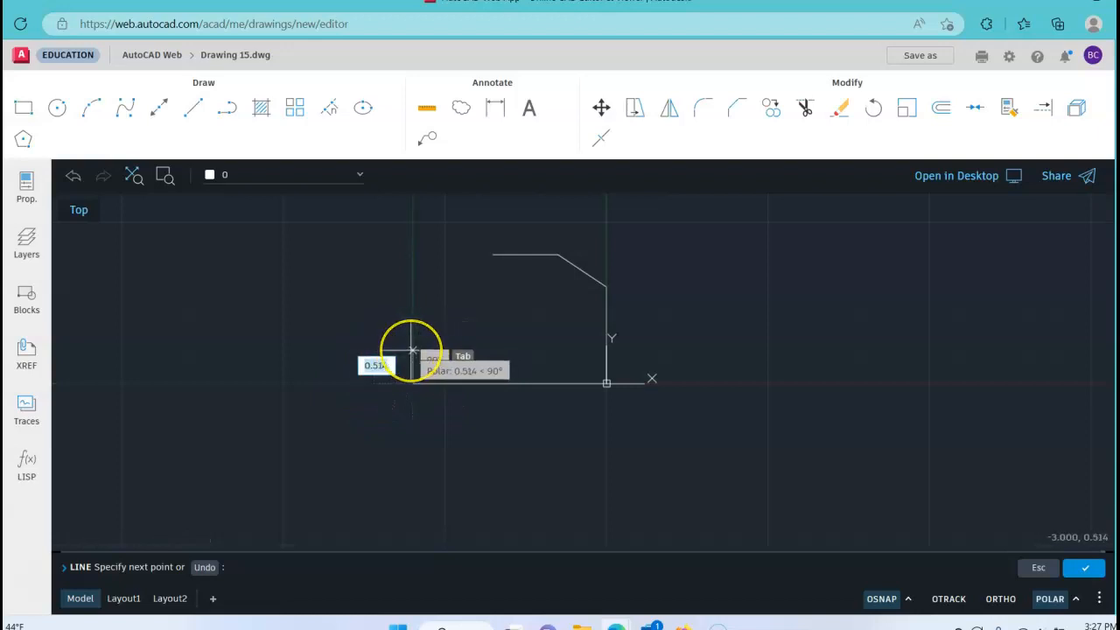
Continue the line from the base's far end with segments of .25 units at 90 degrees and .75 units at 0 degrees
{"action": "type", "text": ".2"}
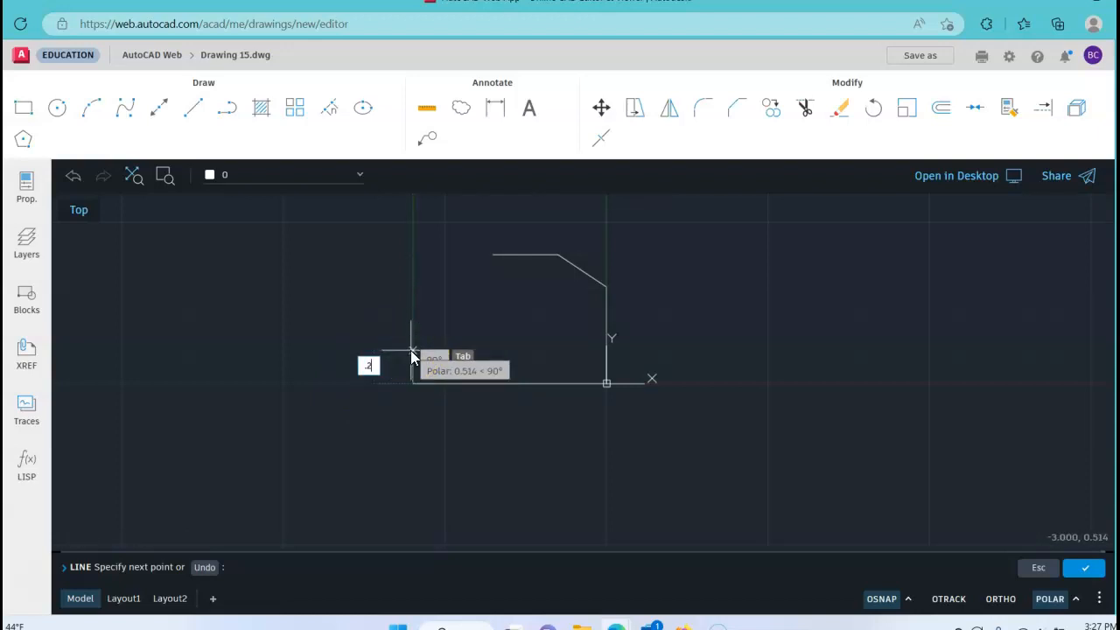
{"action": "key", "text": "Tab"}
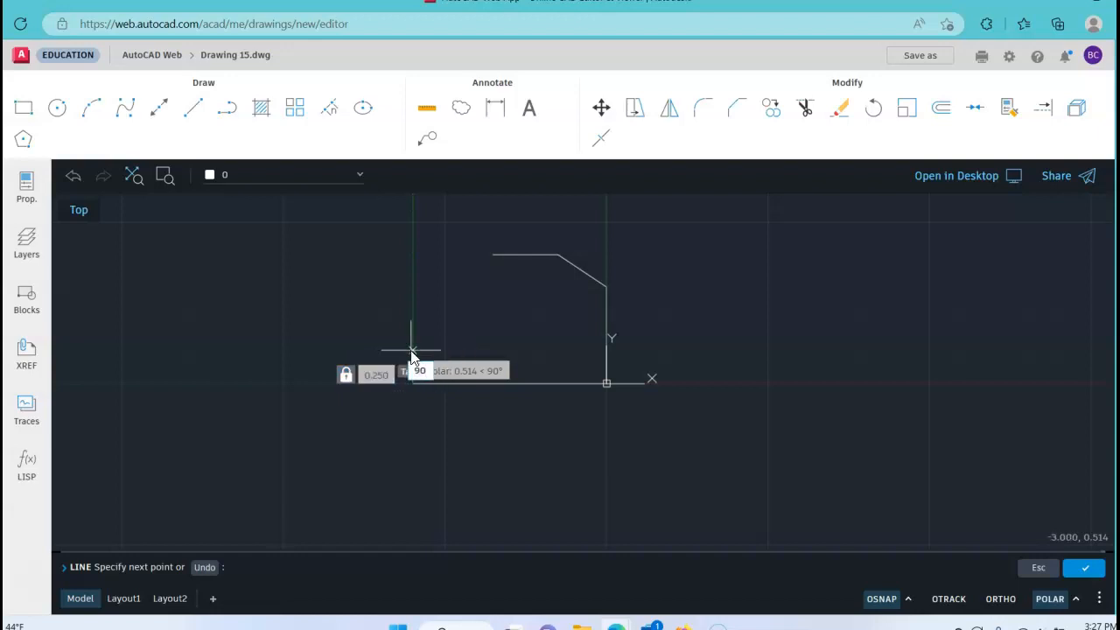
{"action": "key", "text": "Return"}
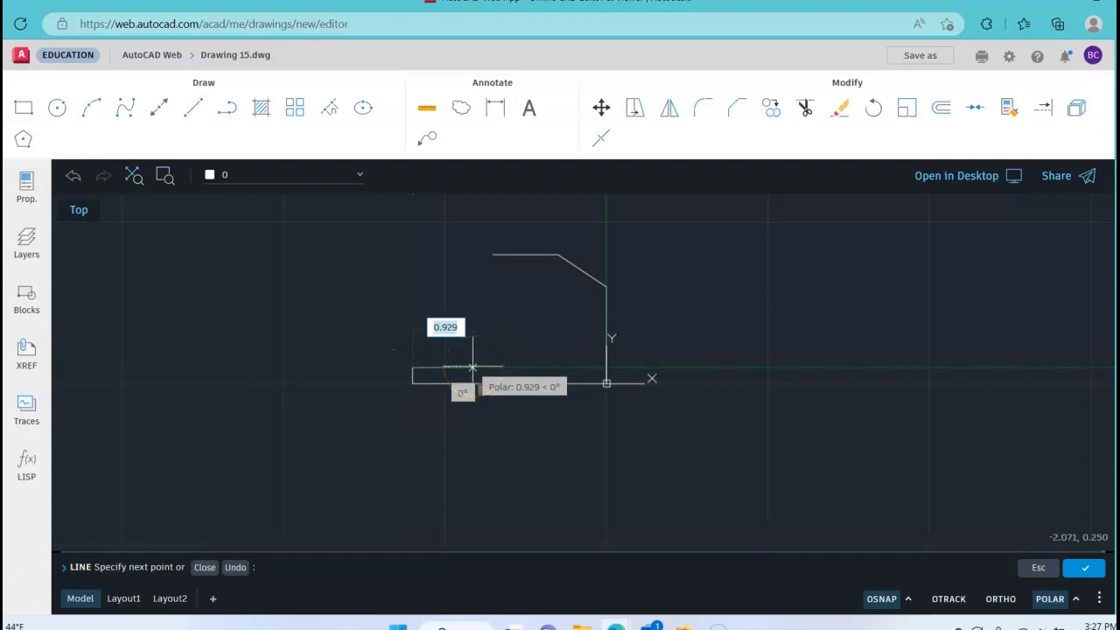
{"action": "type", "text": ".75"}
{"action": "key", "text": "Tab"}
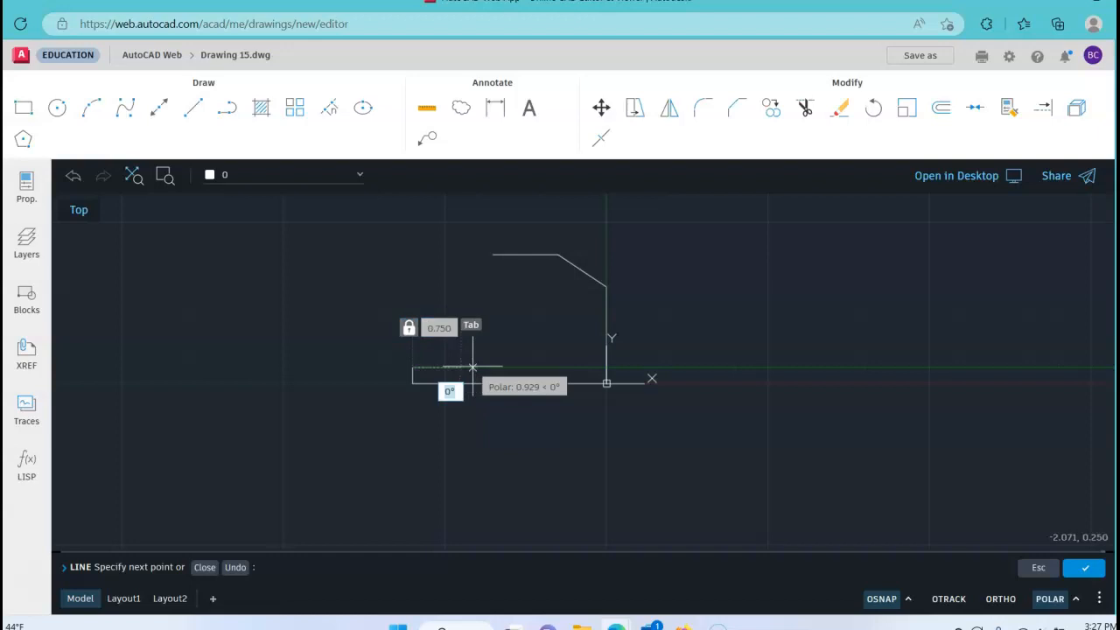
{"action": "type", "text": "0"}
{"action": "key", "text": "Return"}
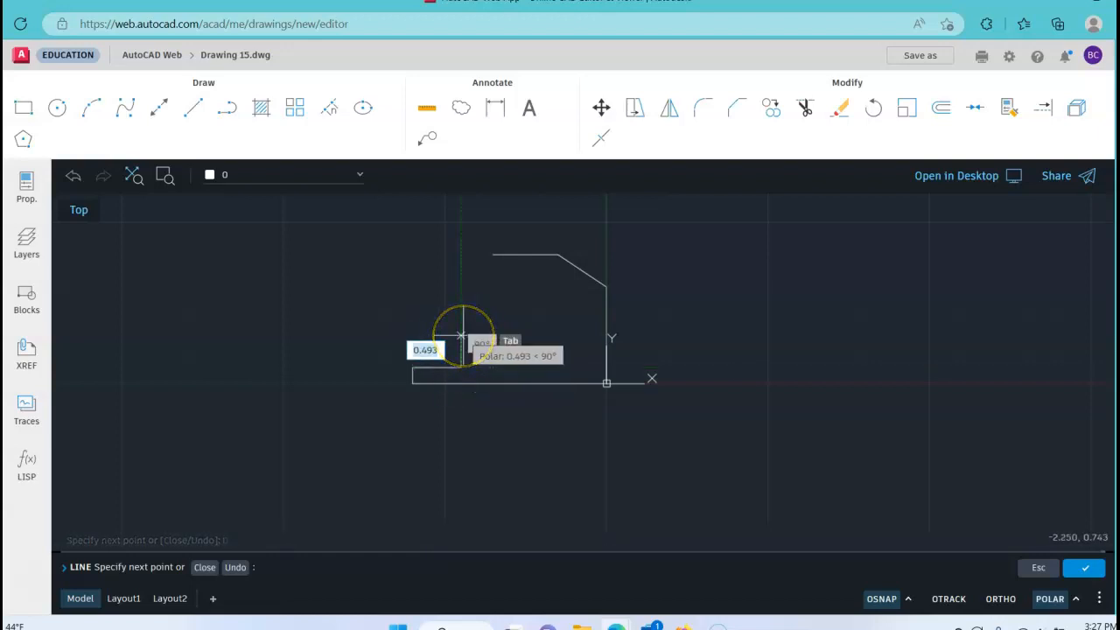
Complete the notch with segments of .5 units at 90 degrees and .75 units at 180 degrees
{"action": "type", "text": ".5"}
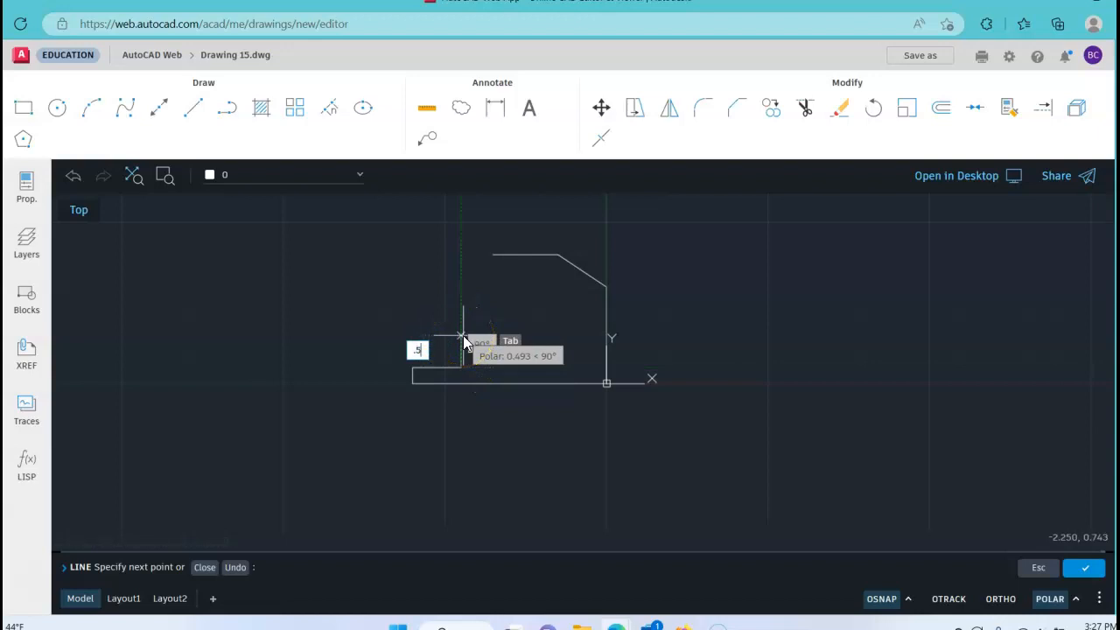
{"action": "key", "text": "Tab"}
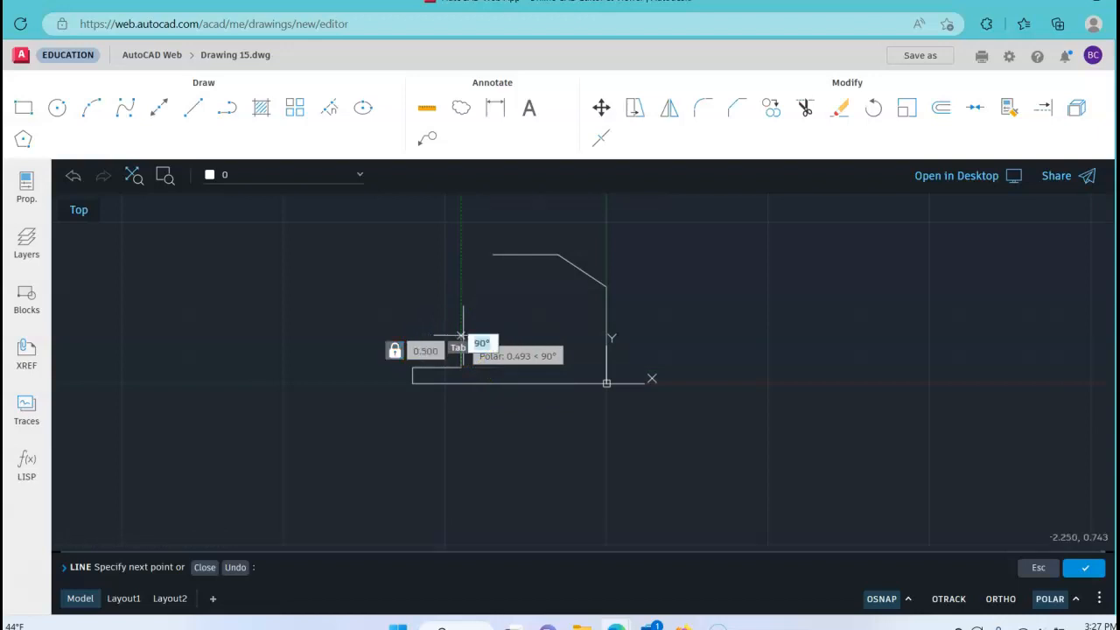
{"action": "key", "text": "Return"}
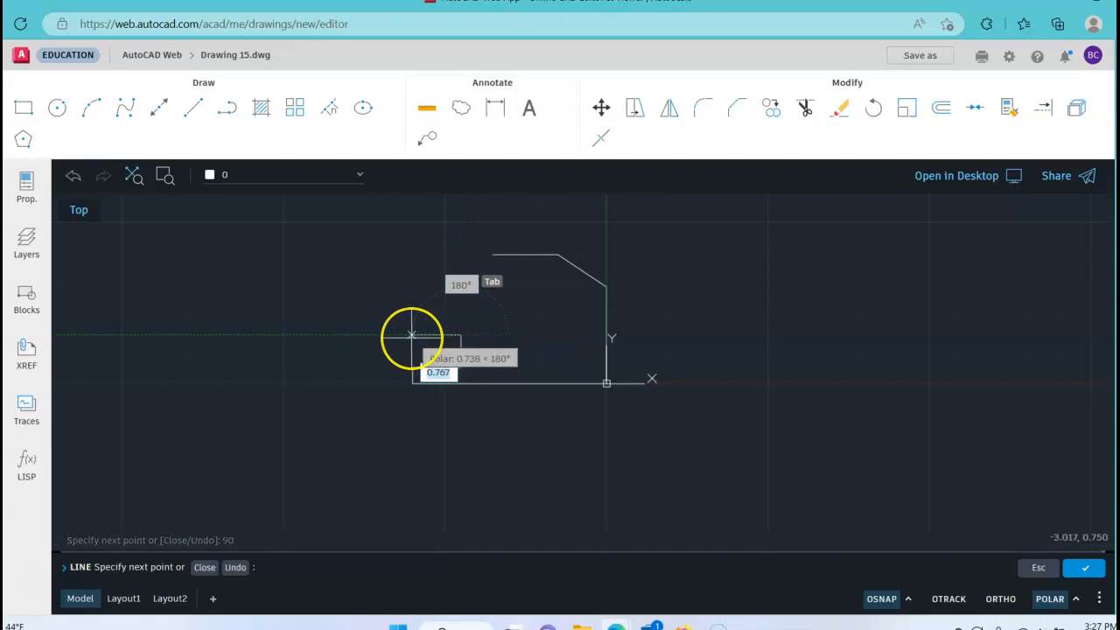
{"action": "type", "text": ".75"}
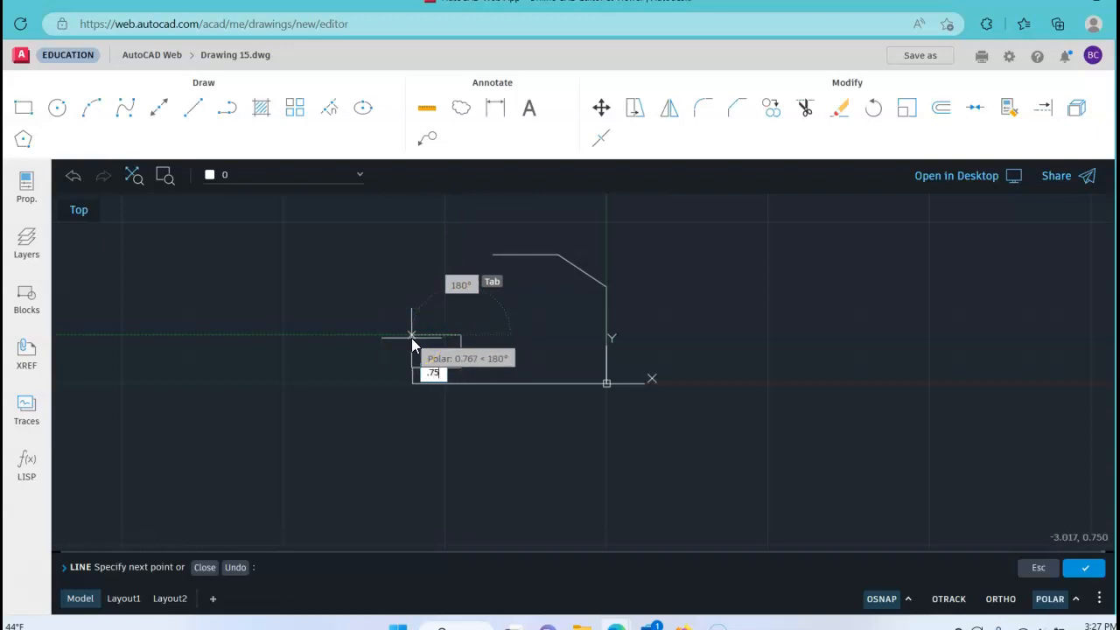
{"action": "key", "text": "Tab"}
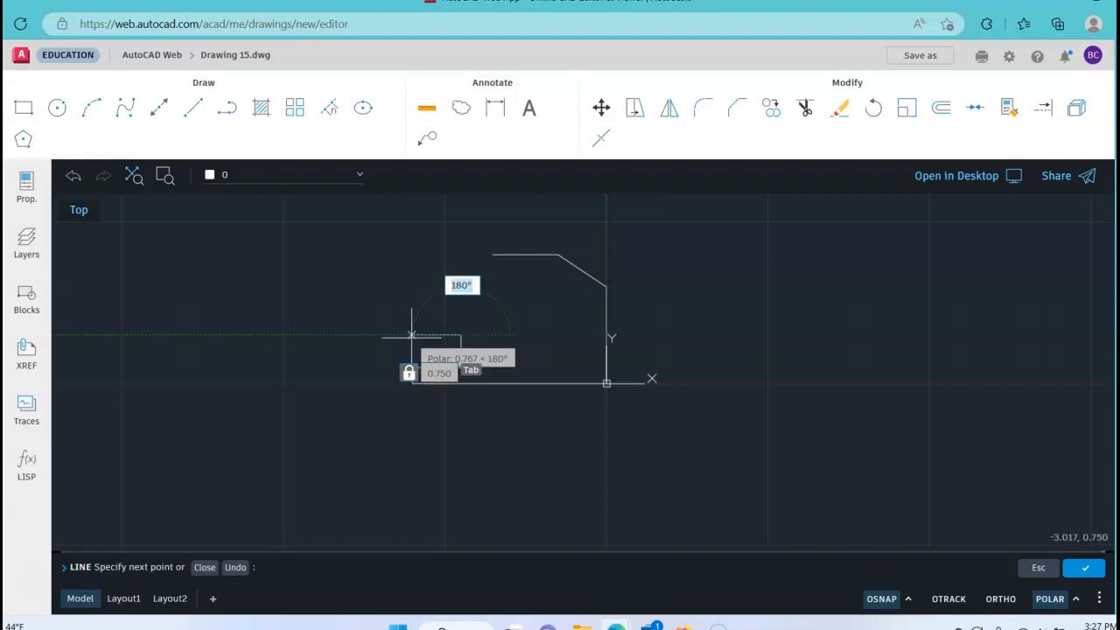
{"action": "type", "text": "180"}
{"action": "key", "text": "Return"}
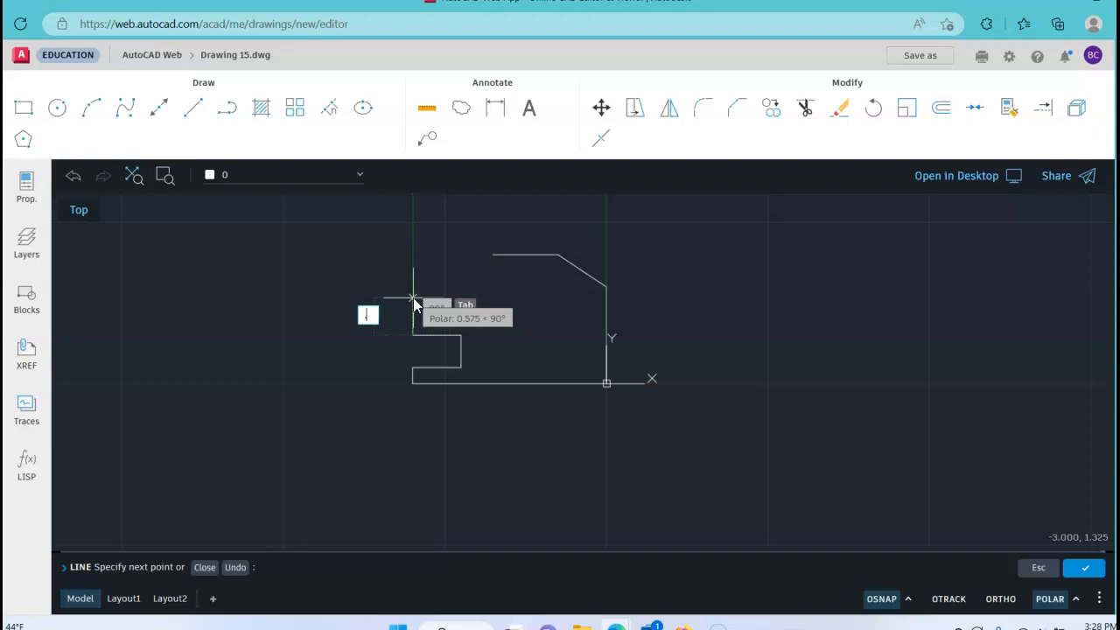
Add a .5 unit segment at 90 degrees above the notch, and connect it to the open end of the top horizontal line
{"action": "key", "text": "Tab"}
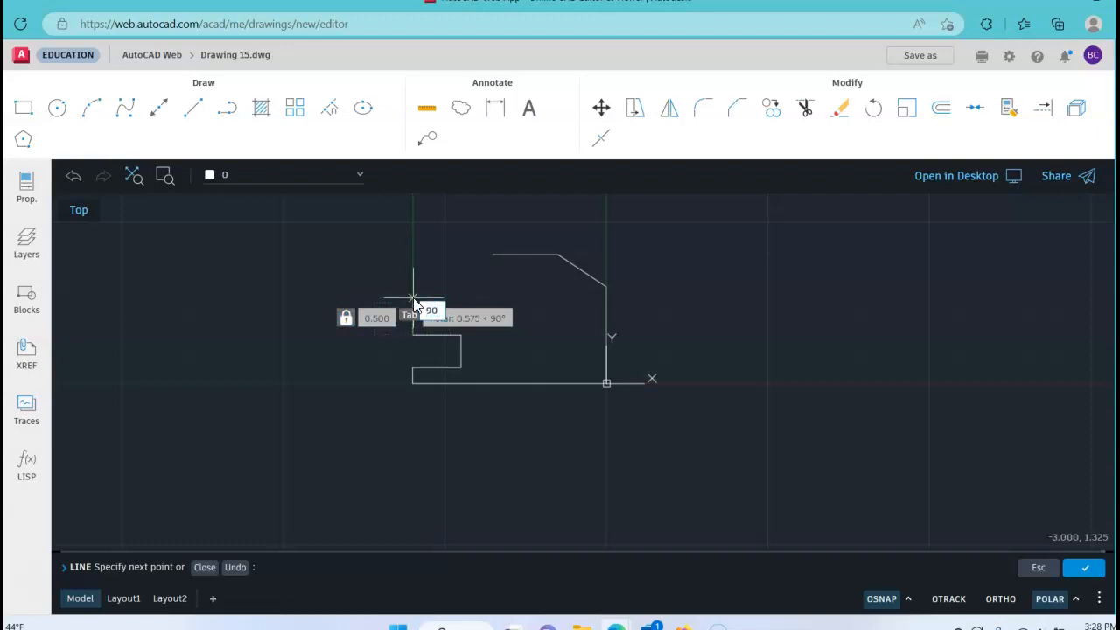
{"action": "key", "text": "Return"}
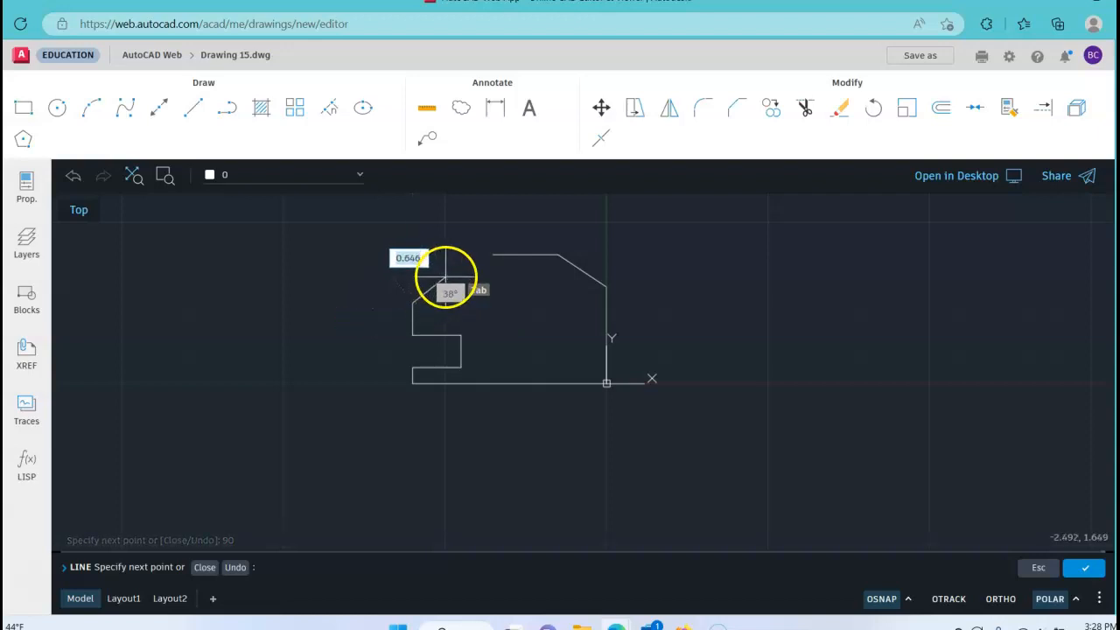
{"action": "left_click", "coordinate": [494, 254]}
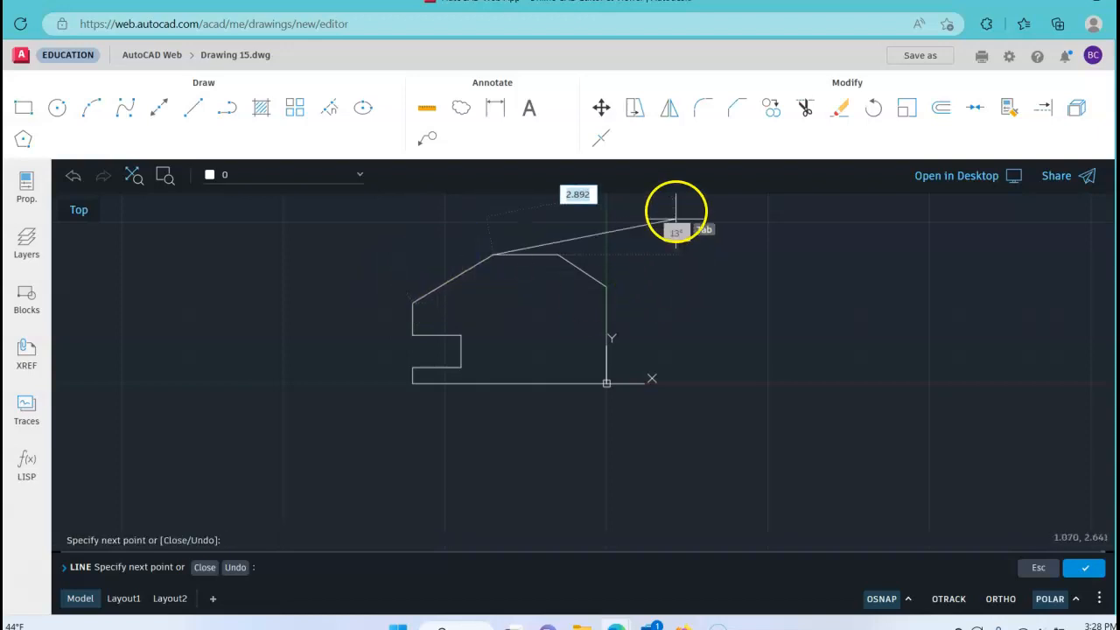
Finish the line command, and draw a 1 unit diameter circle centred at -1,1 inside the profile
{"action": "right_click", "coordinate": [535, 215]}
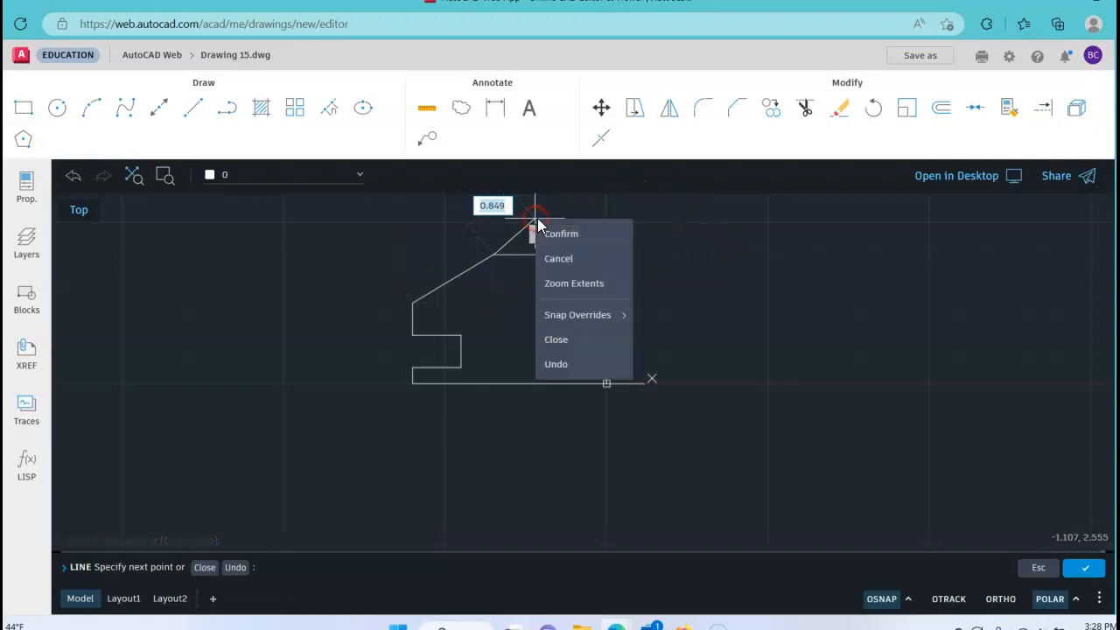
{"action": "left_click", "coordinate": [551, 232]}
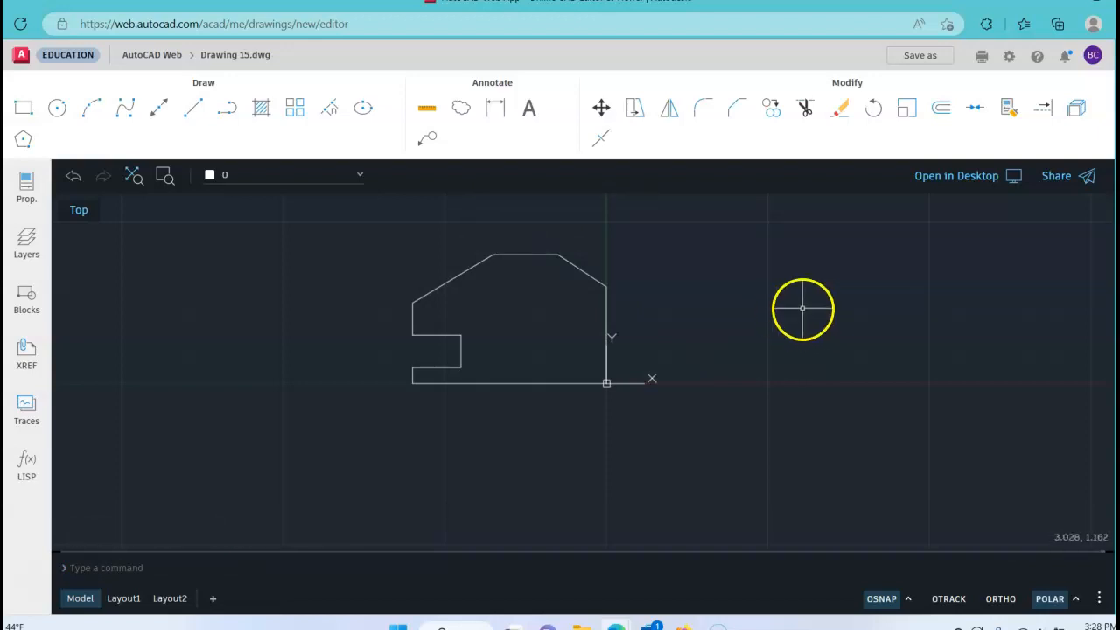
{"action": "left_click", "coordinate": [58, 110]}
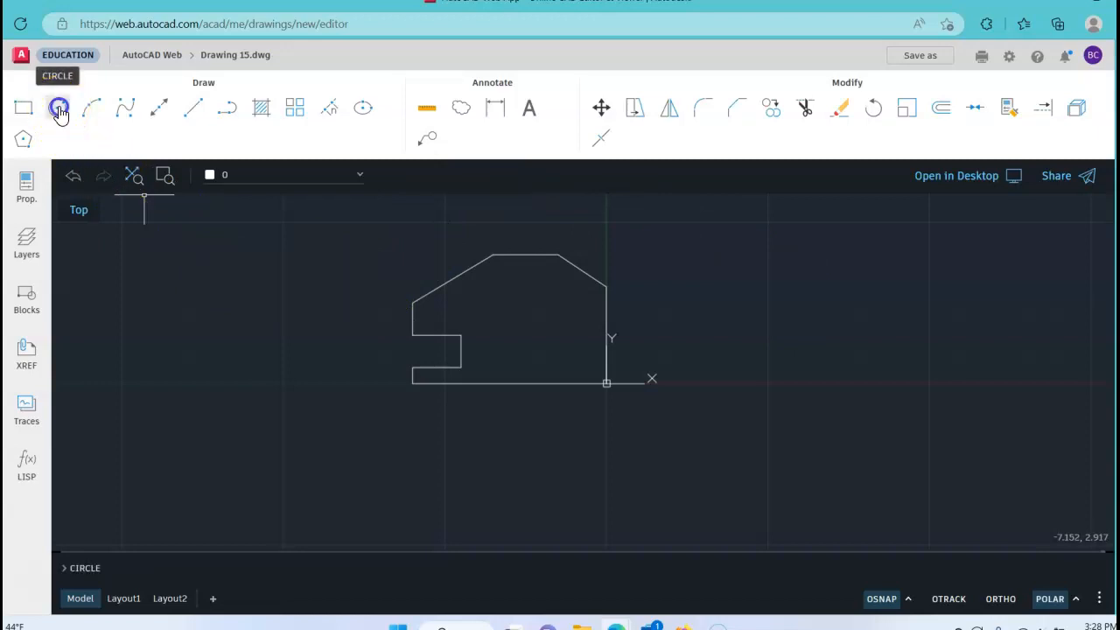
{"action": "left_click", "coordinate": [58, 108]}
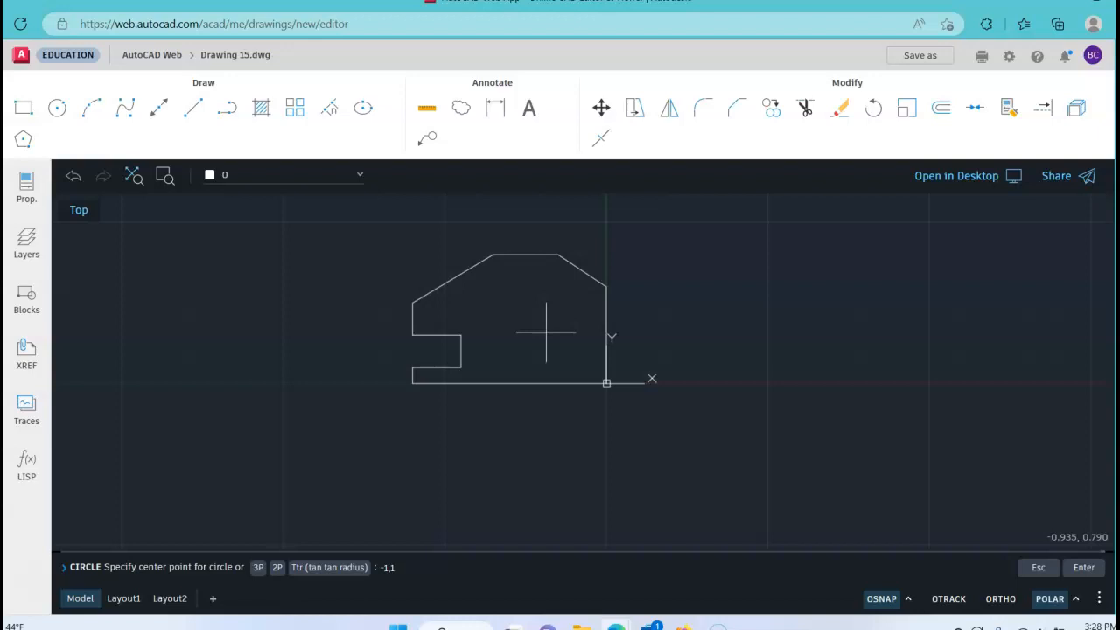
{"action": "type", "text": "-1,1"}
{"action": "key", "text": "Return"}
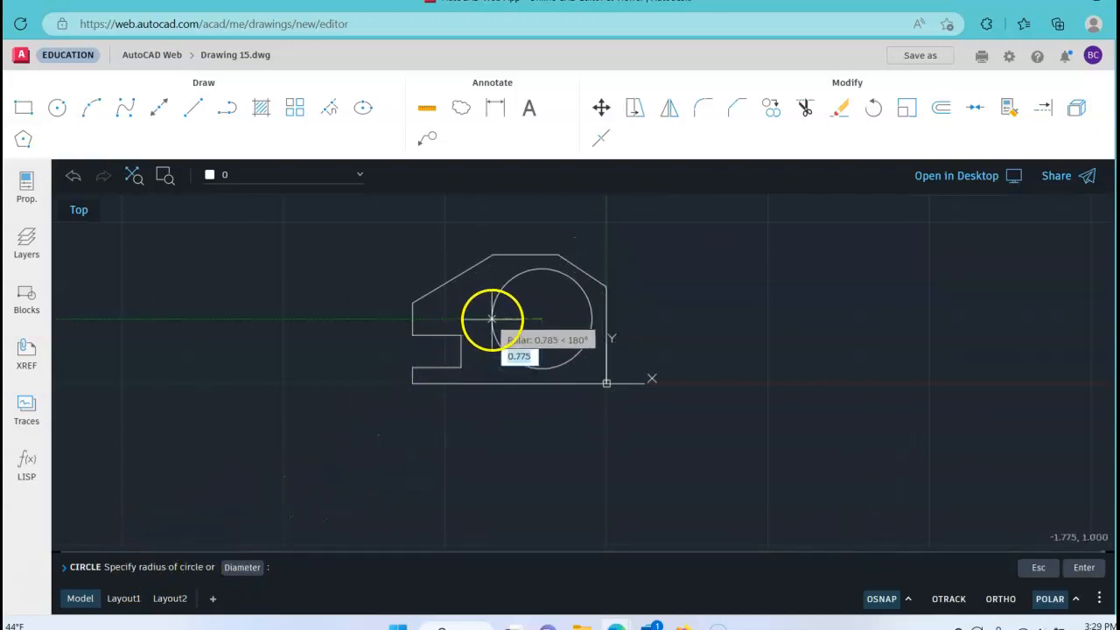
{"action": "type", "text": "d"}
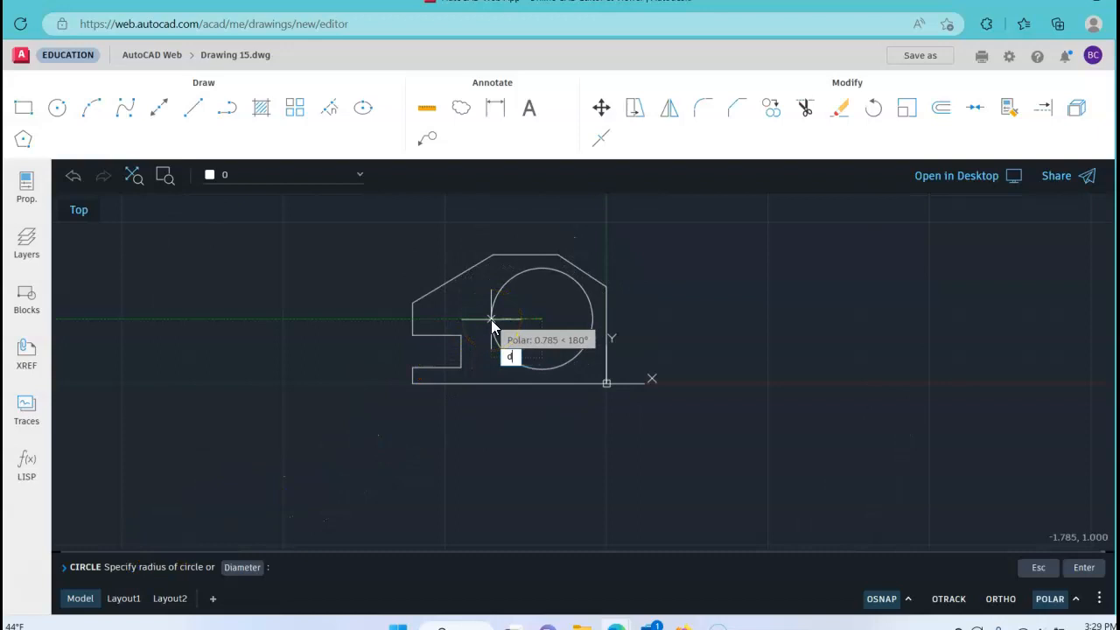
{"action": "key", "text": "Return"}
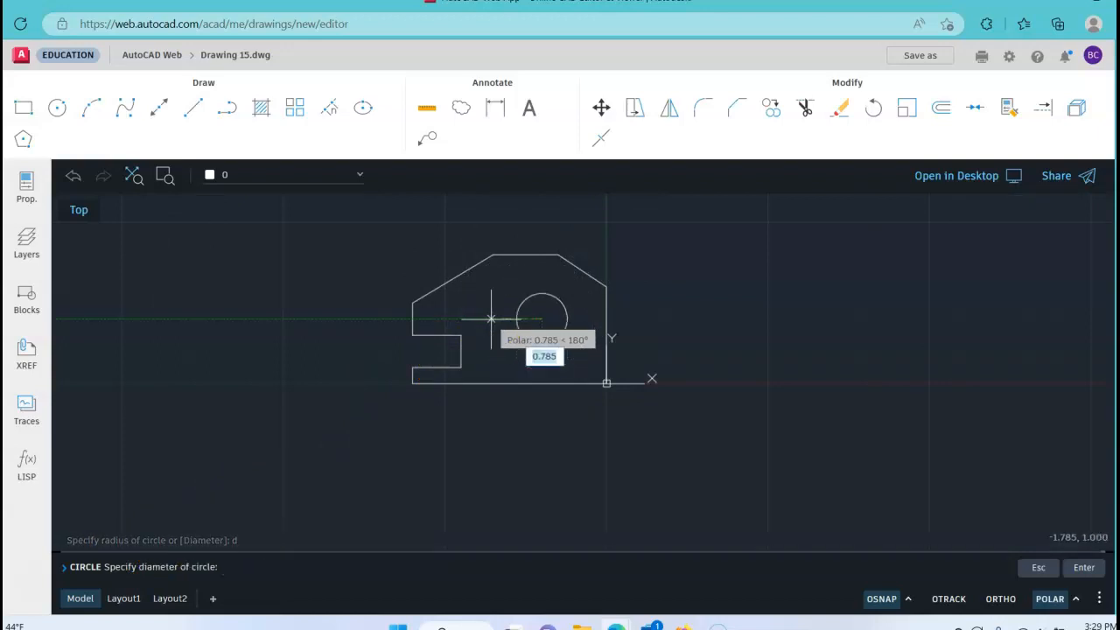
{"action": "type", "text": "1"}
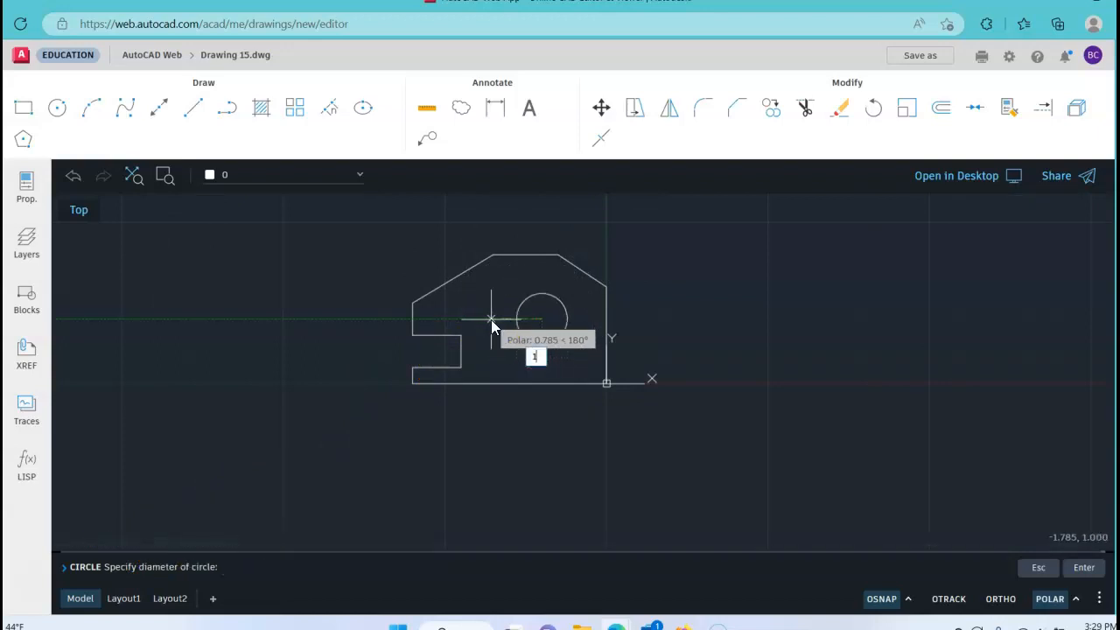
{"action": "key", "text": "Return"}
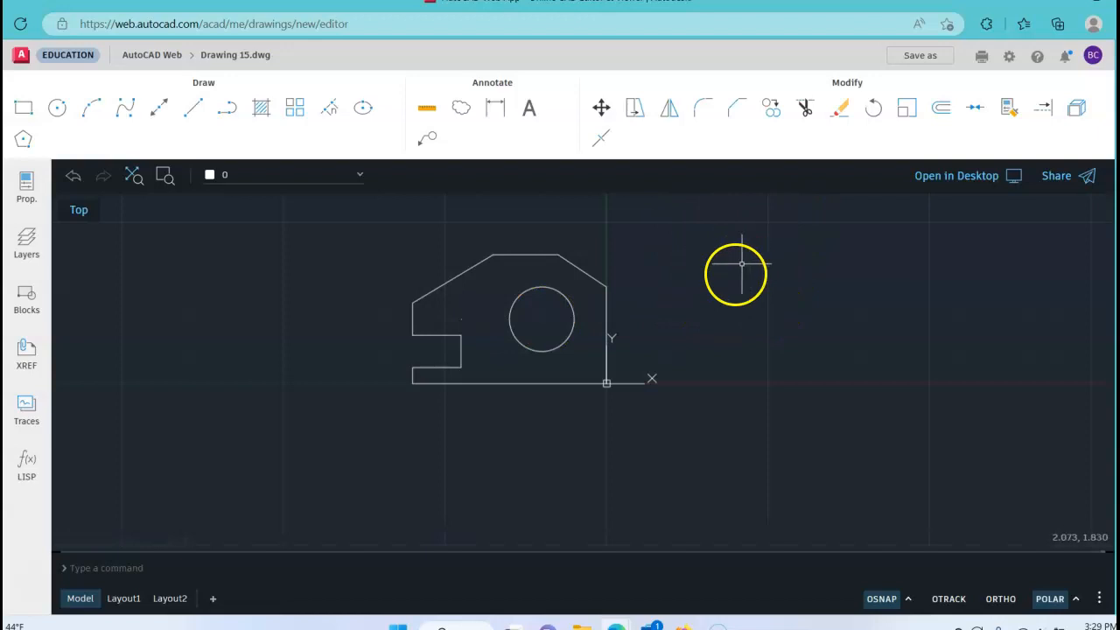
Save the drawing in AutoCAD Web under the name AngleSpacer-FLast
{"action": "left_click", "coordinate": [914, 61]}
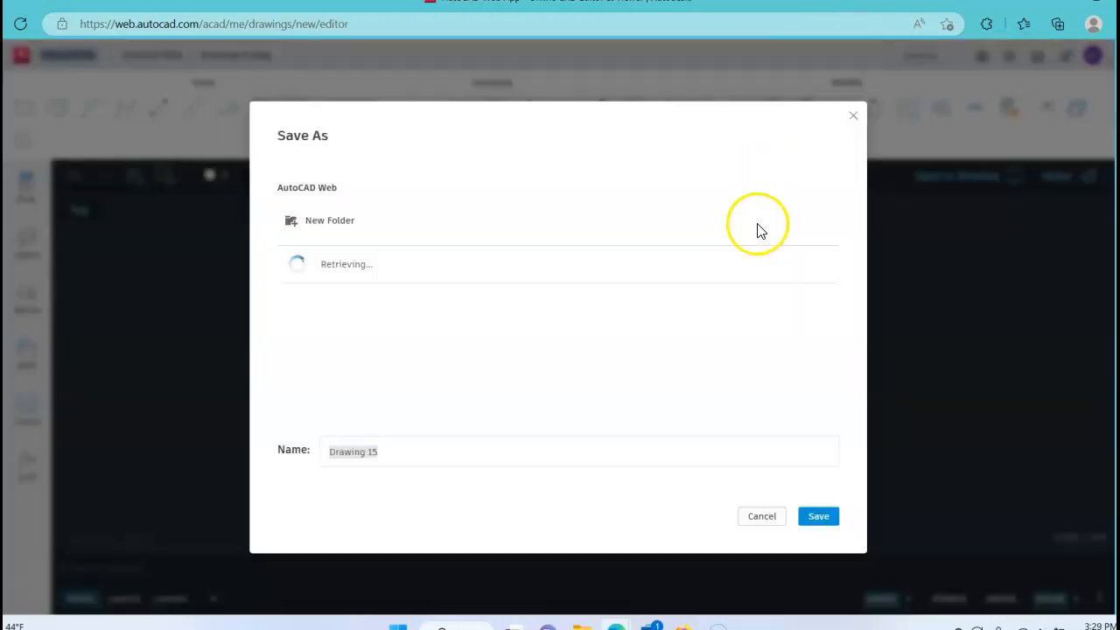
{"action": "left_click", "coordinate": [445, 460]}
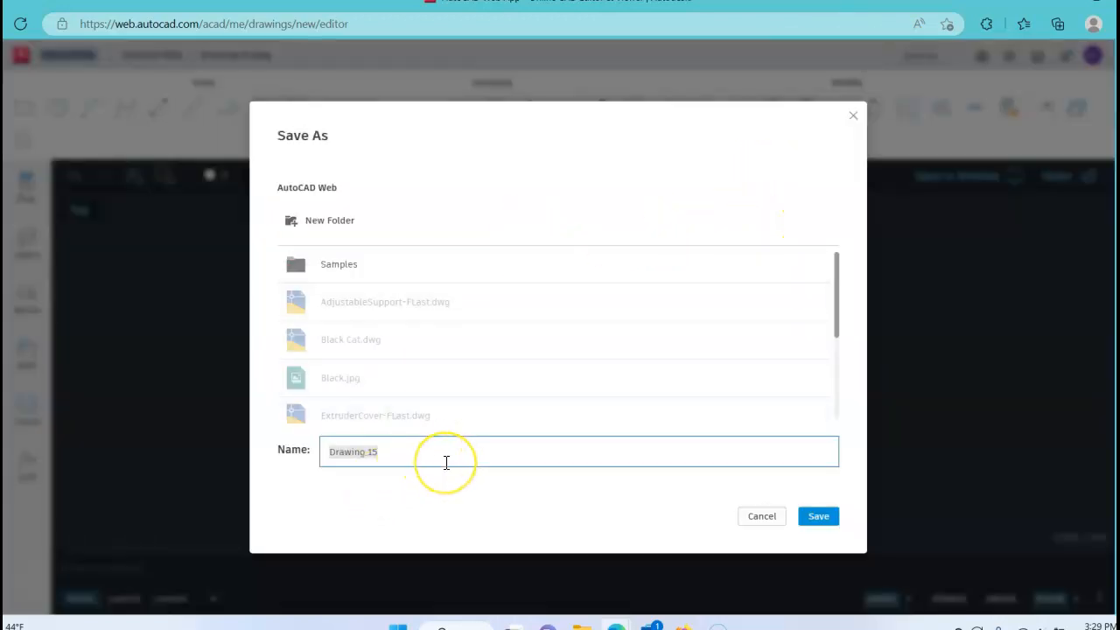
{"action": "type", "text": "Angoe"}
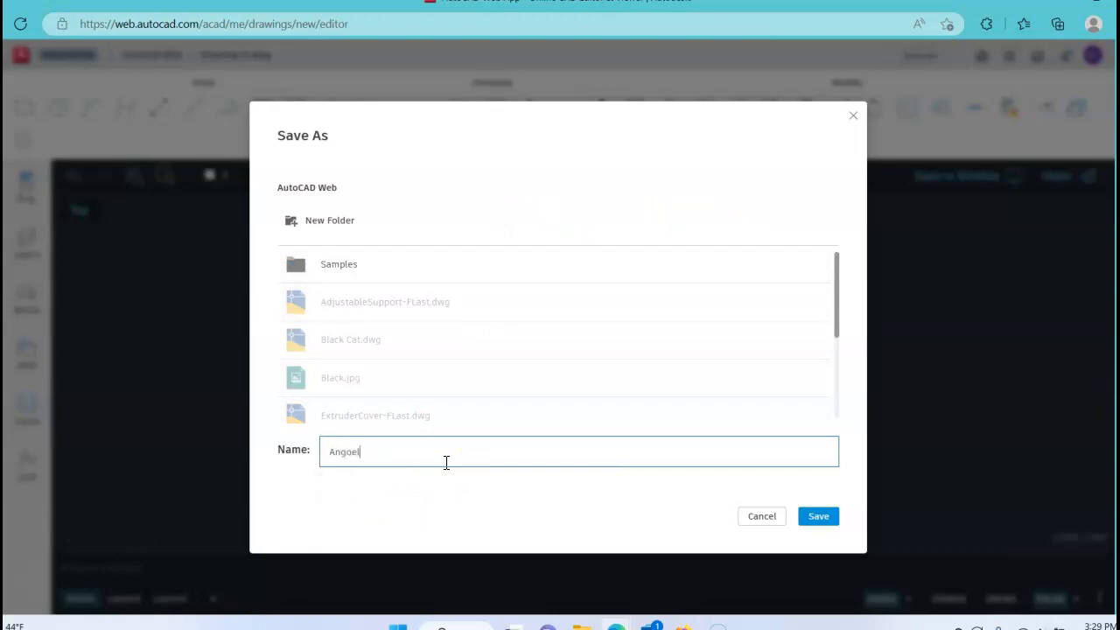
{"action": "key", "text": "BackSpace"}
{"action": "type", "text": "leSpacer-"}
{"action": "left_click", "coordinate": [446, 459]}
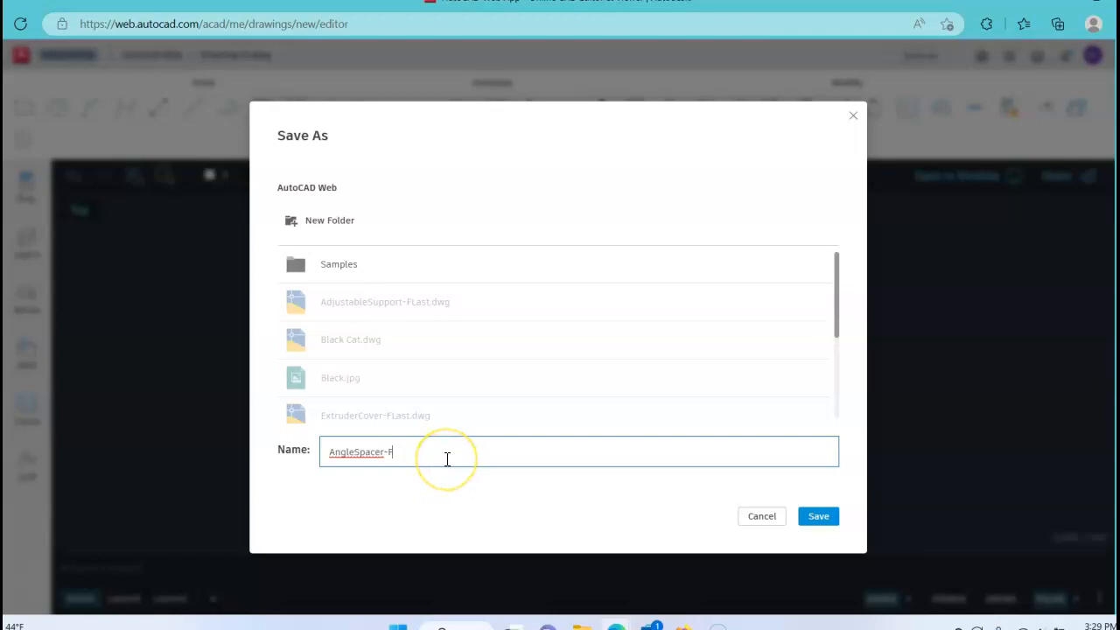
{"action": "type", "text": "FLast"}
{"action": "left_click", "coordinate": [737, 501]}
{"action": "left_click", "coordinate": [820, 518]}
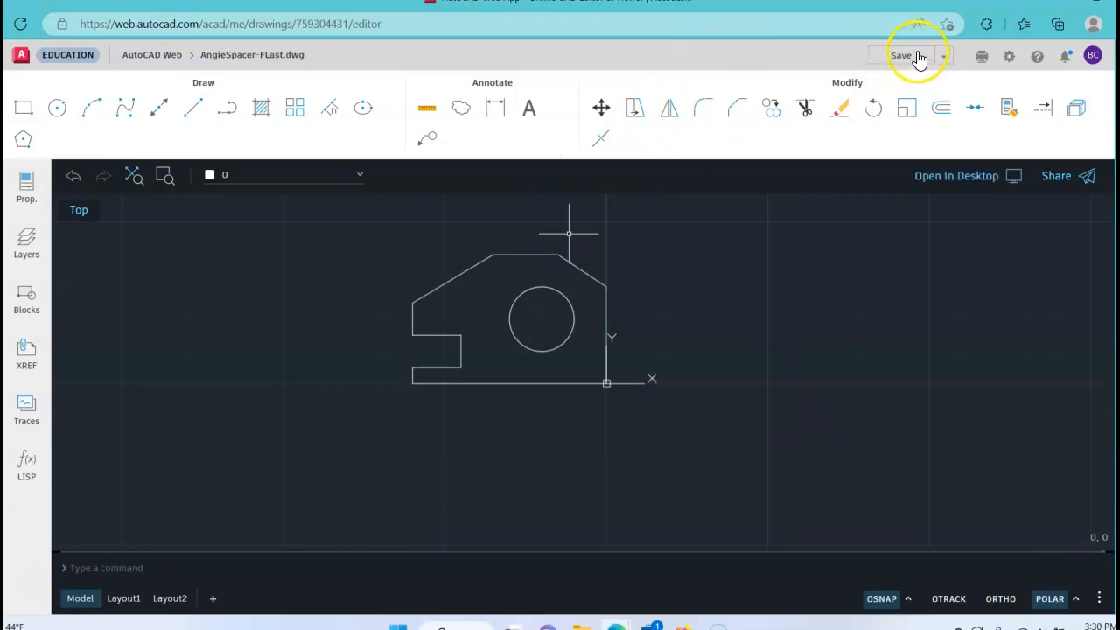
Return to the AutoCAD Web file list and select AngleSpacer-FLast.dwg
{"action": "left_click", "coordinate": [150, 58]}
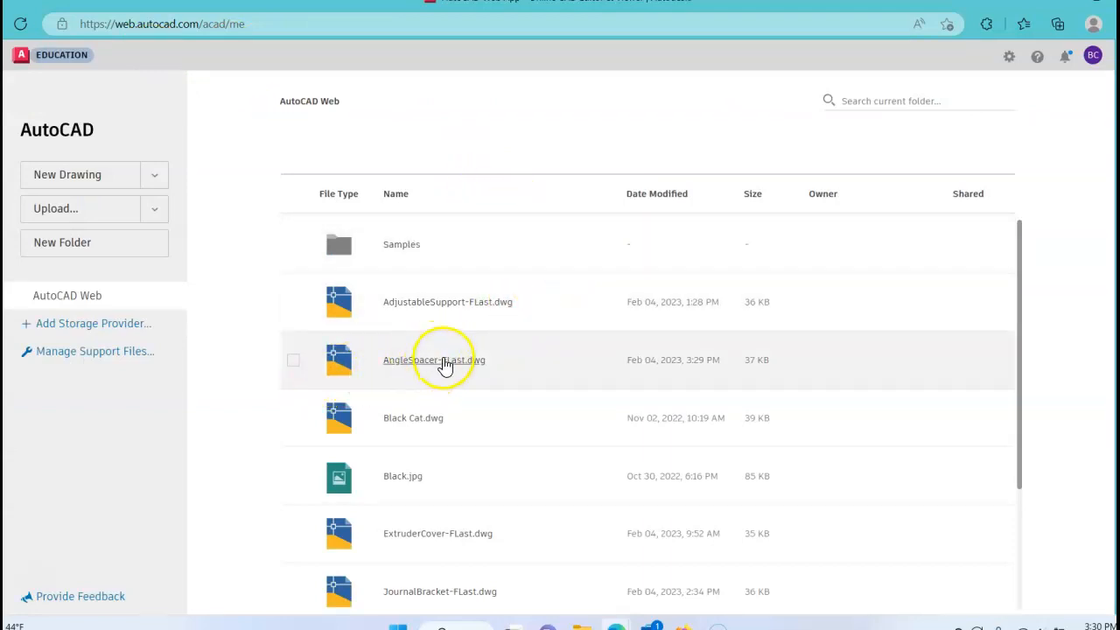
{"action": "left_click", "coordinate": [294, 361]}
{"action": "left_click", "coordinate": [482, 368]}
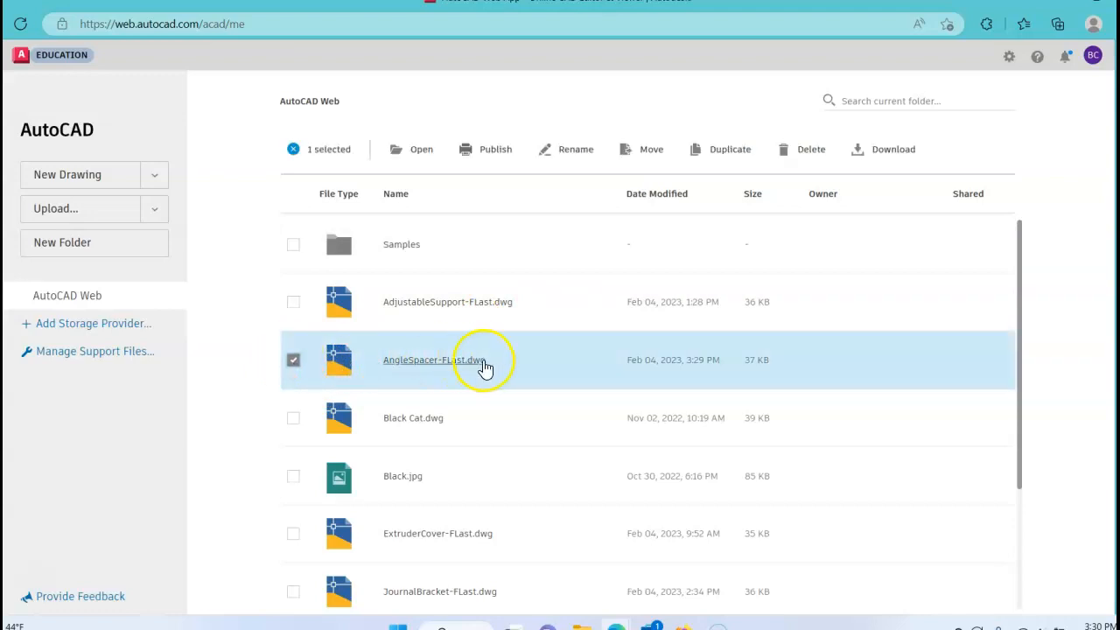